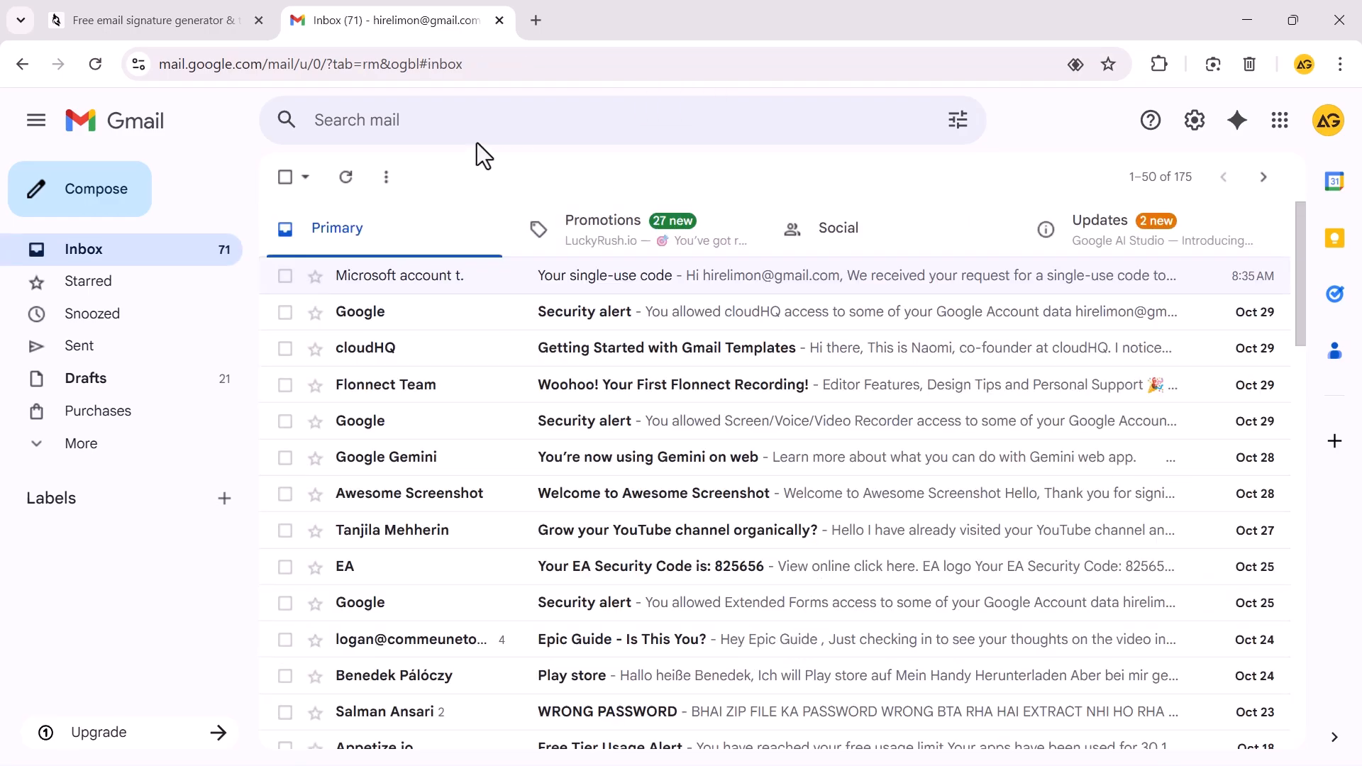
pyautogui.click(92, 205)
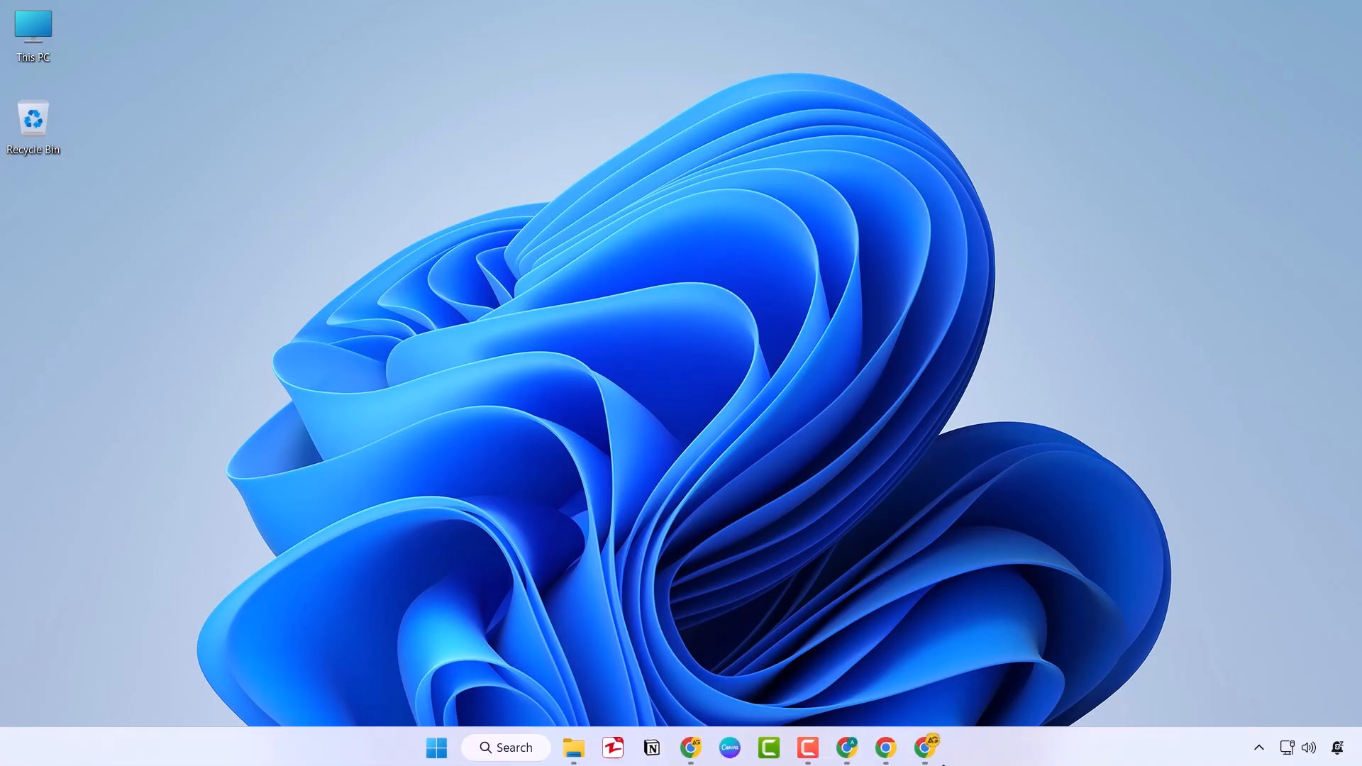
# Step: Switch to Chrome, search for "woodpecker email signature generator" and open Woodpecker's free email signature generator page
pyautogui.click(935, 754)
pyautogui.click(616, 69)
pyautogui.write('woodpecker email signature generator')
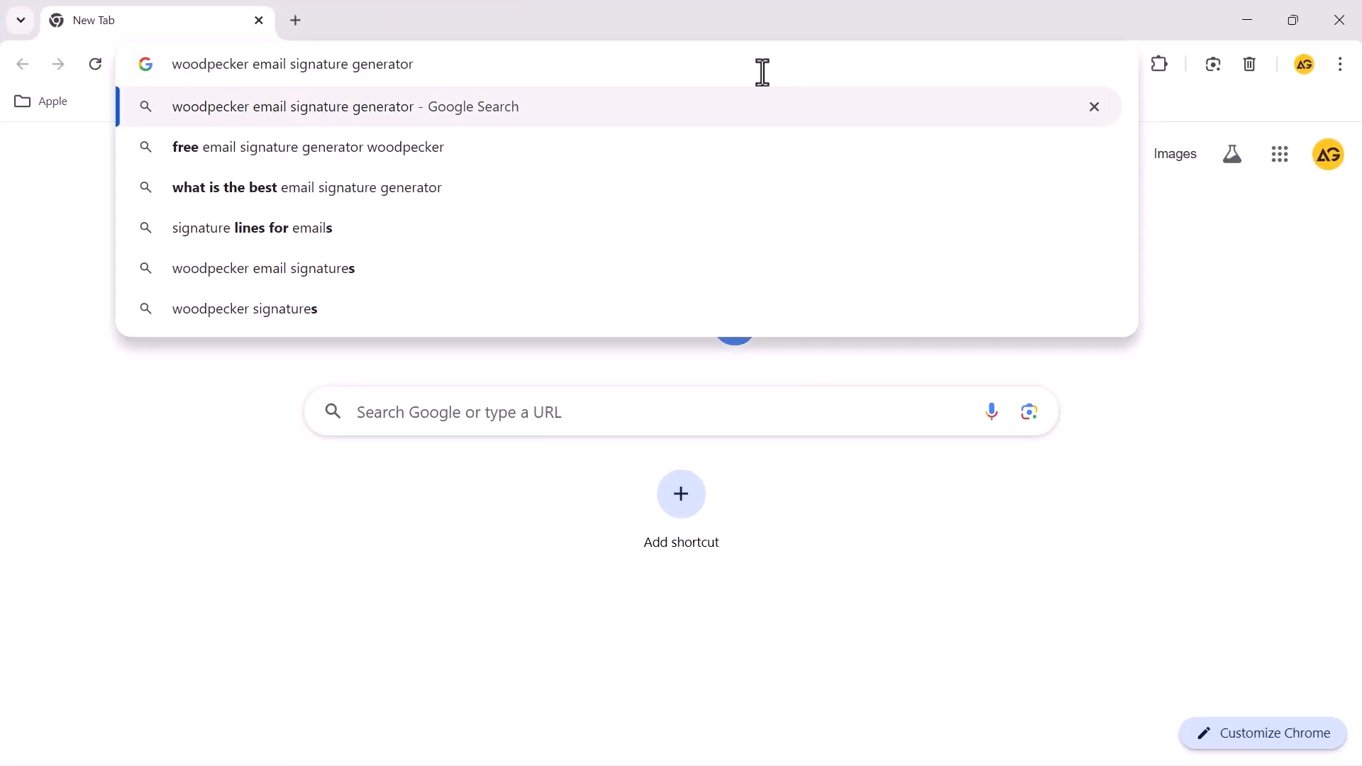
pyautogui.press('Return')
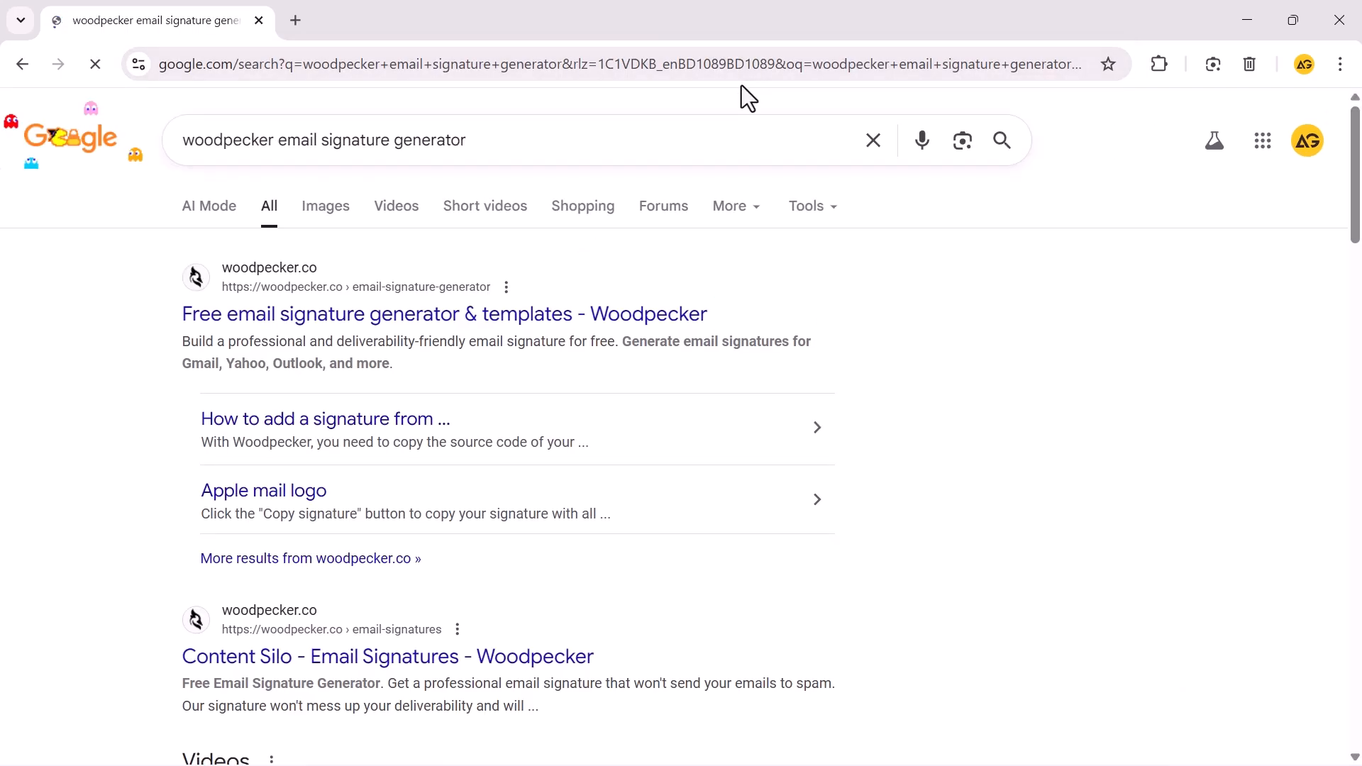
pyautogui.click(318, 320)
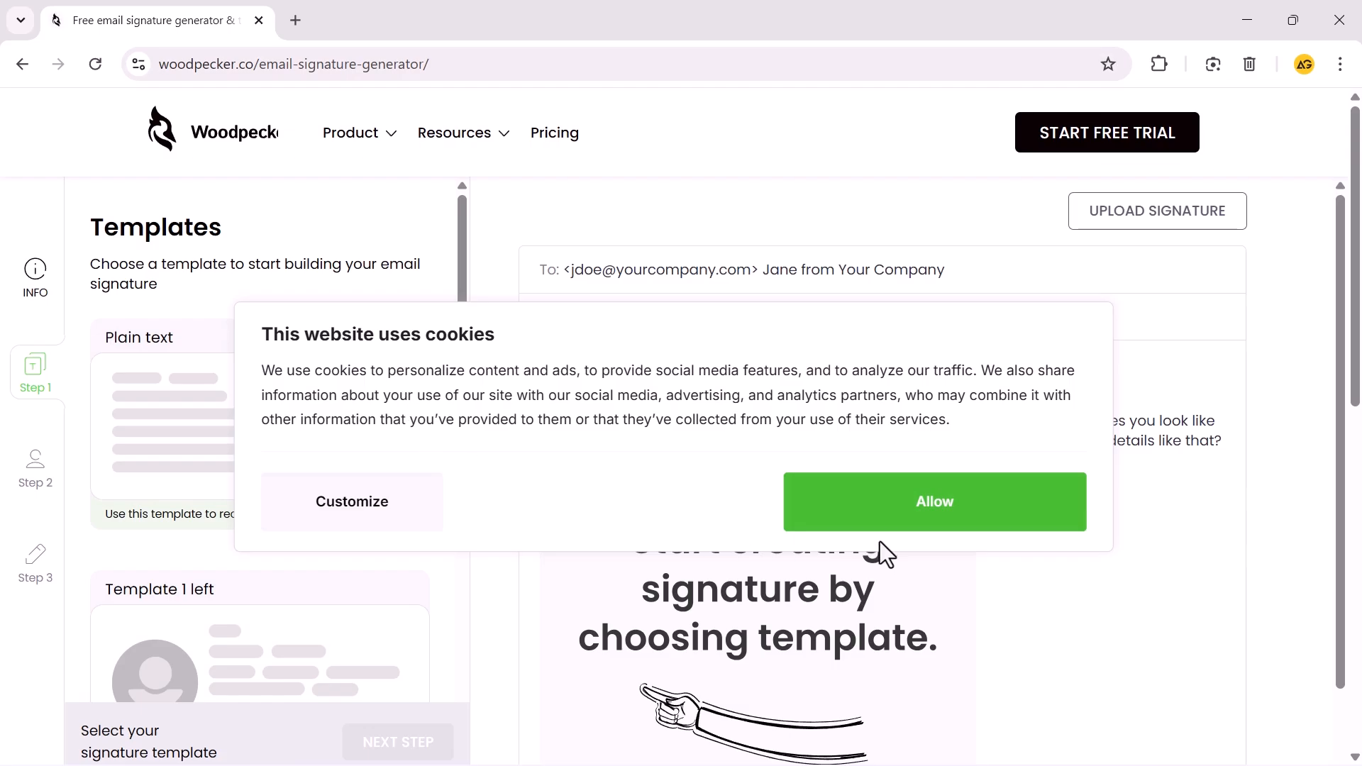
# Step: Allow the website's cookies, choose the Template 1 left signature layout and continue to the info step
pyautogui.click(881, 521)
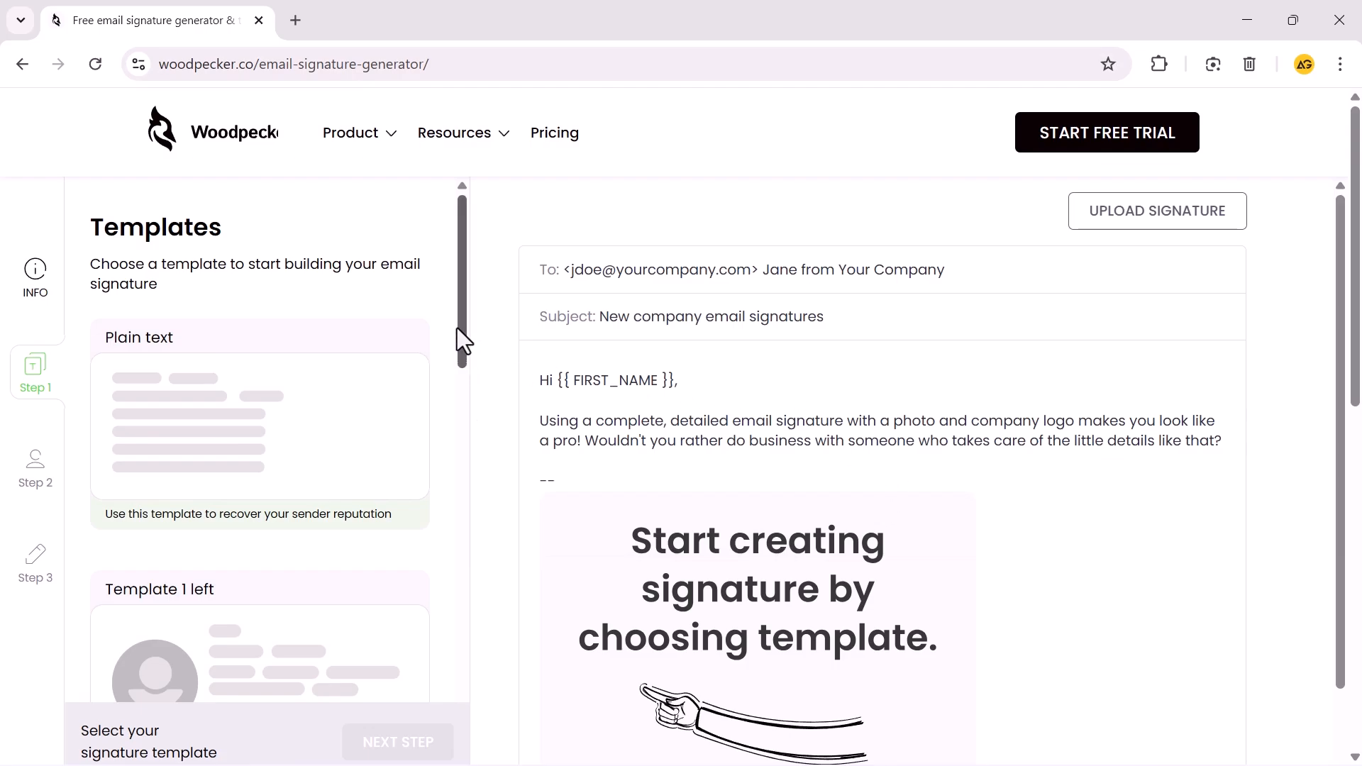
pyautogui.moveTo(457, 328); pyautogui.dragTo(511, 665)
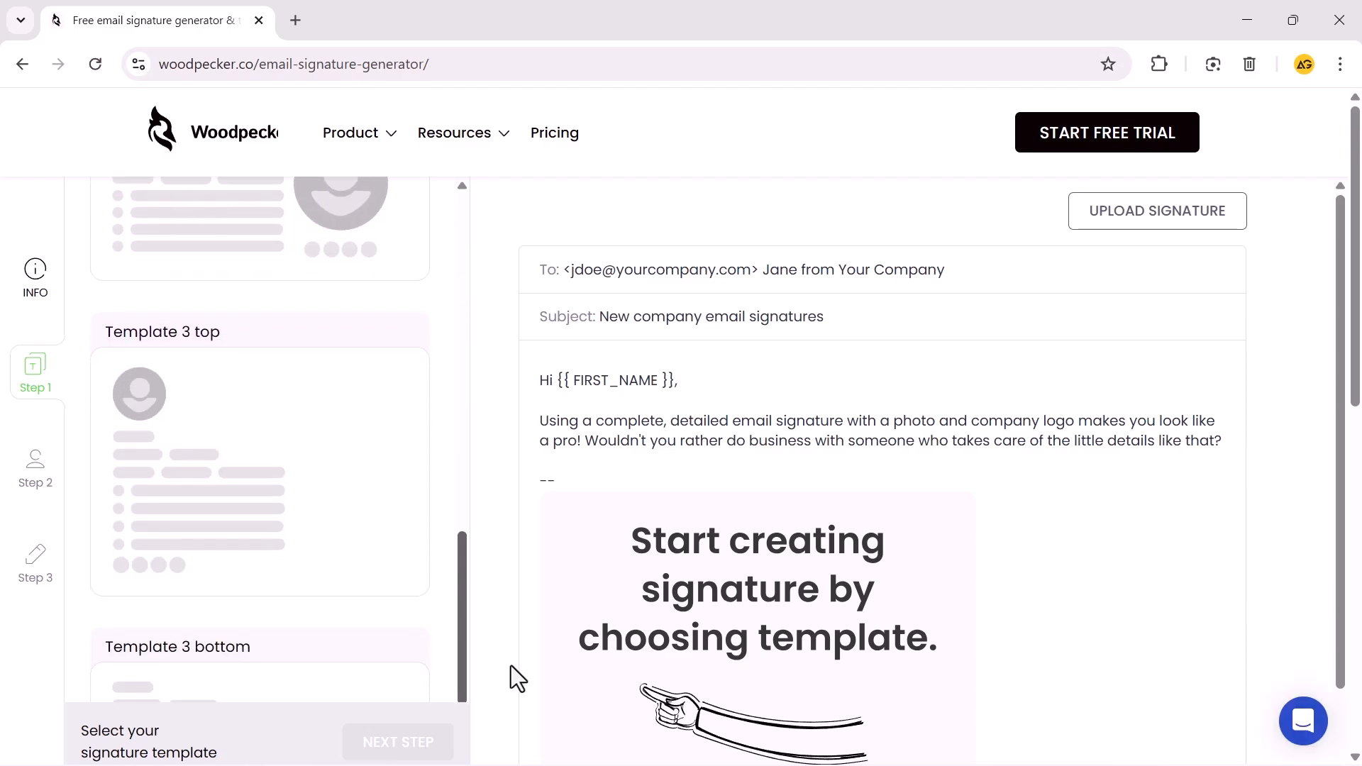
pyautogui.scroll(15, 305, 643)
pyautogui.click(253, 641)
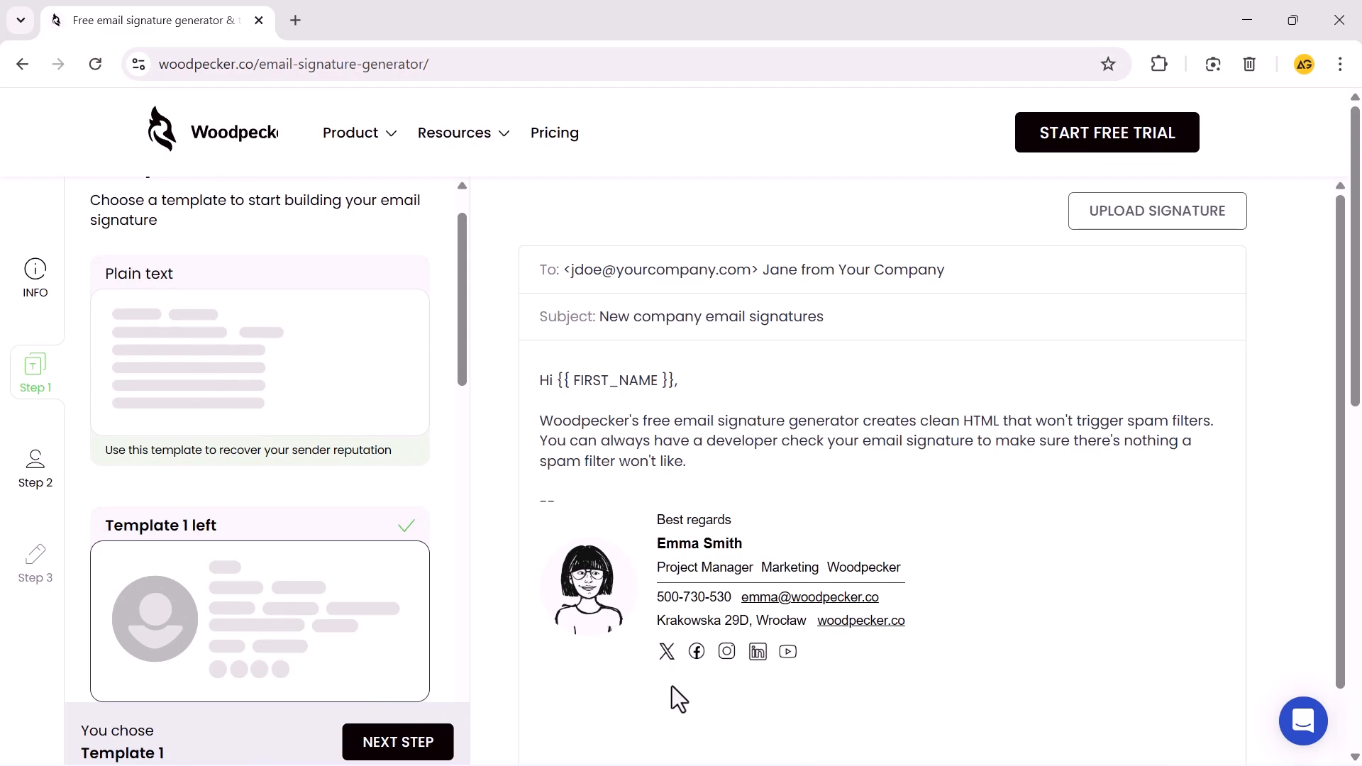
pyautogui.click(406, 752)
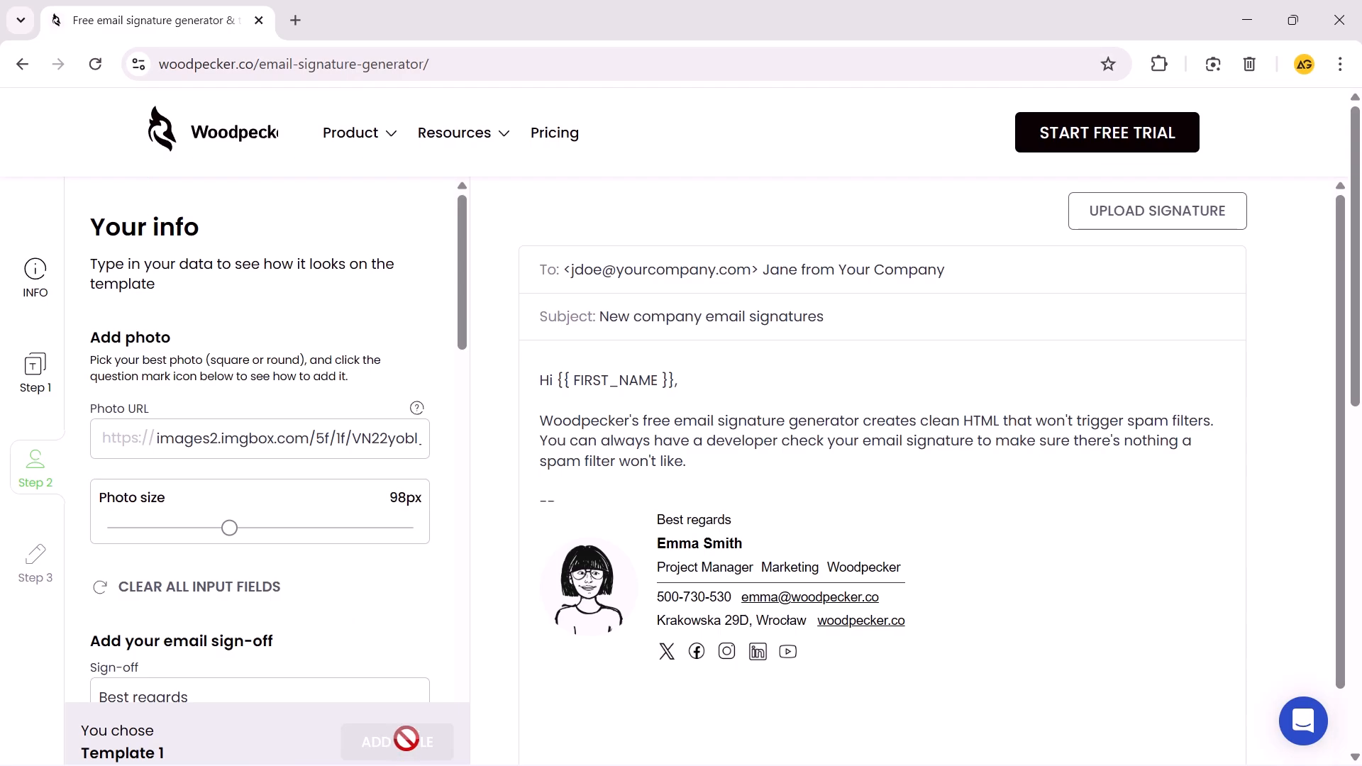
pyautogui.click(244, 447)
pyautogui.moveTo(173, 438); pyautogui.dragTo(83, 448)
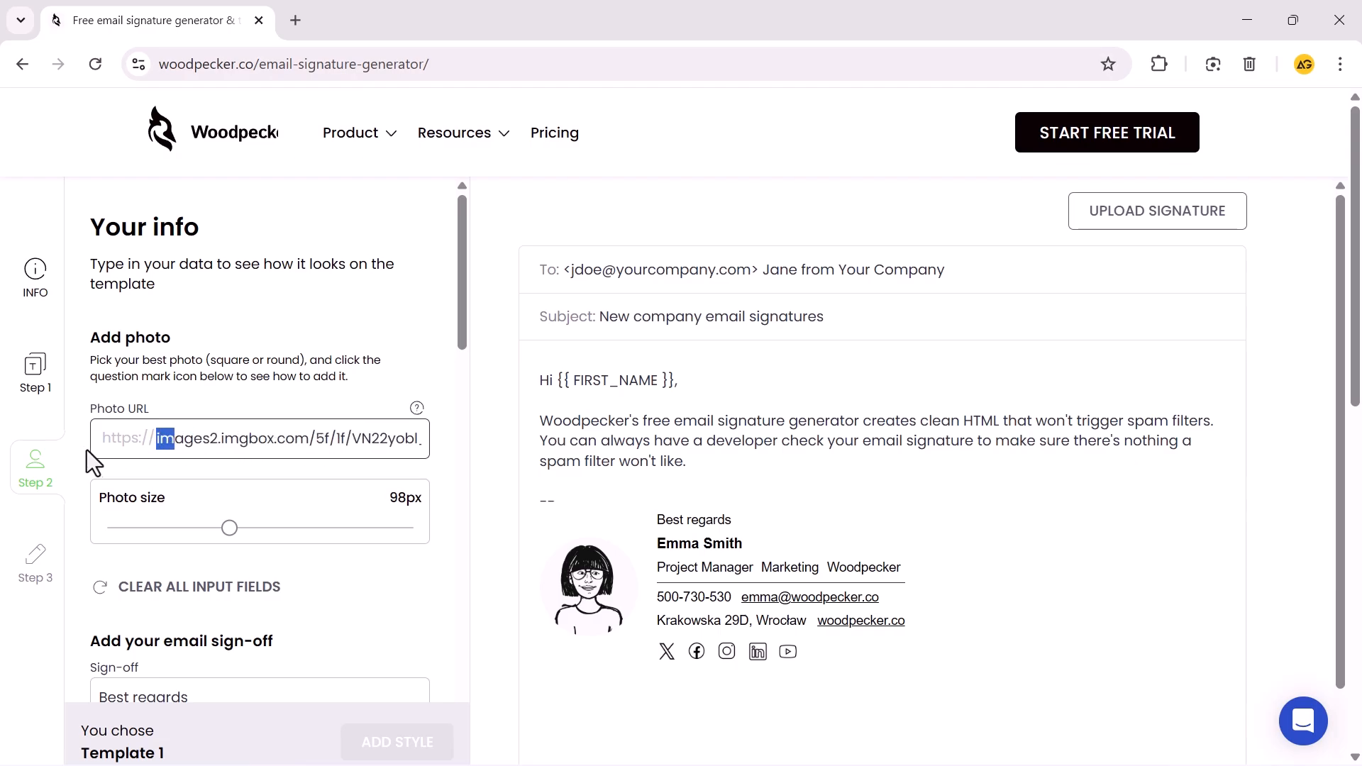
pyautogui.click(208, 448)
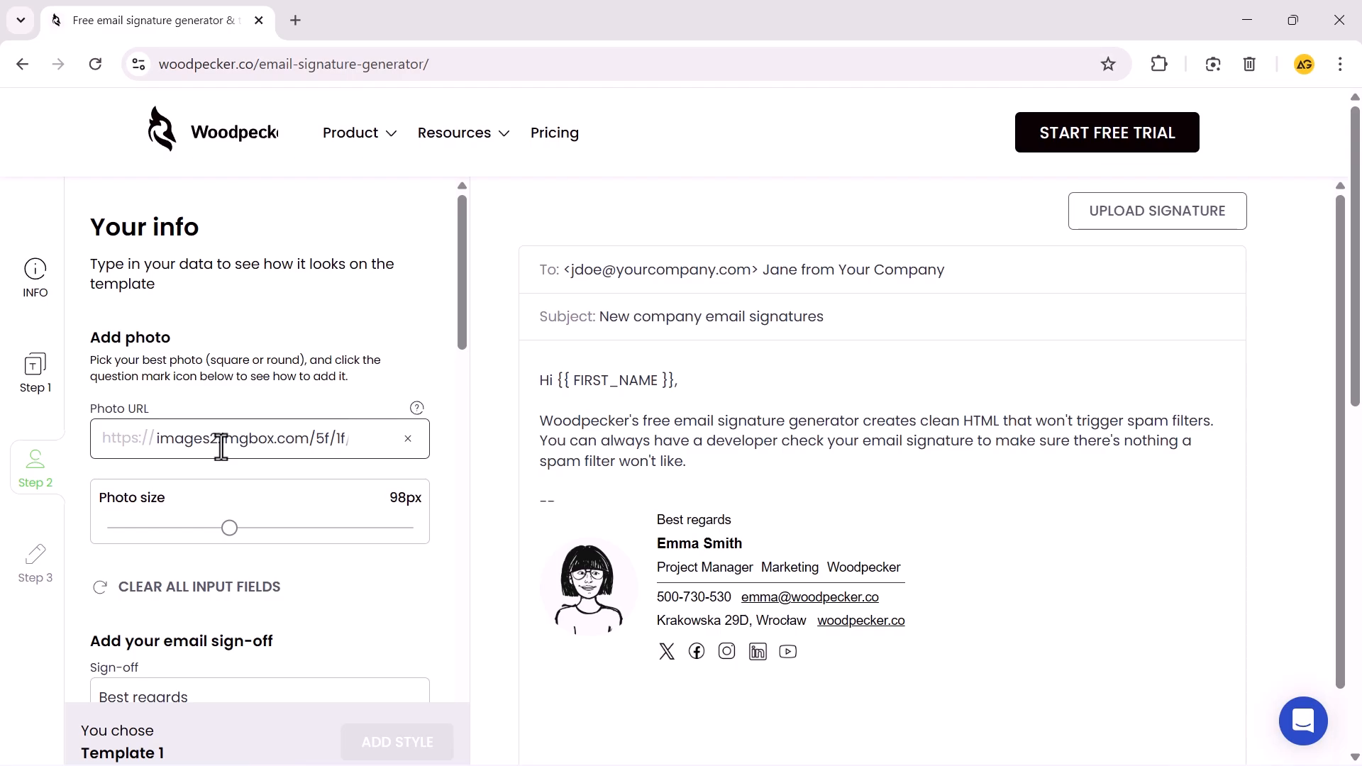
pyautogui.moveTo(221, 445); pyautogui.dragTo(304, 447)
# Step: Open imgbox.com in a new browser tab and choose MrBeast_2023_(cropped).jpg from the Downloads folder for upload
pyautogui.click(295, 22)
pyautogui.write('imgbox.com')
pyautogui.press('Return')
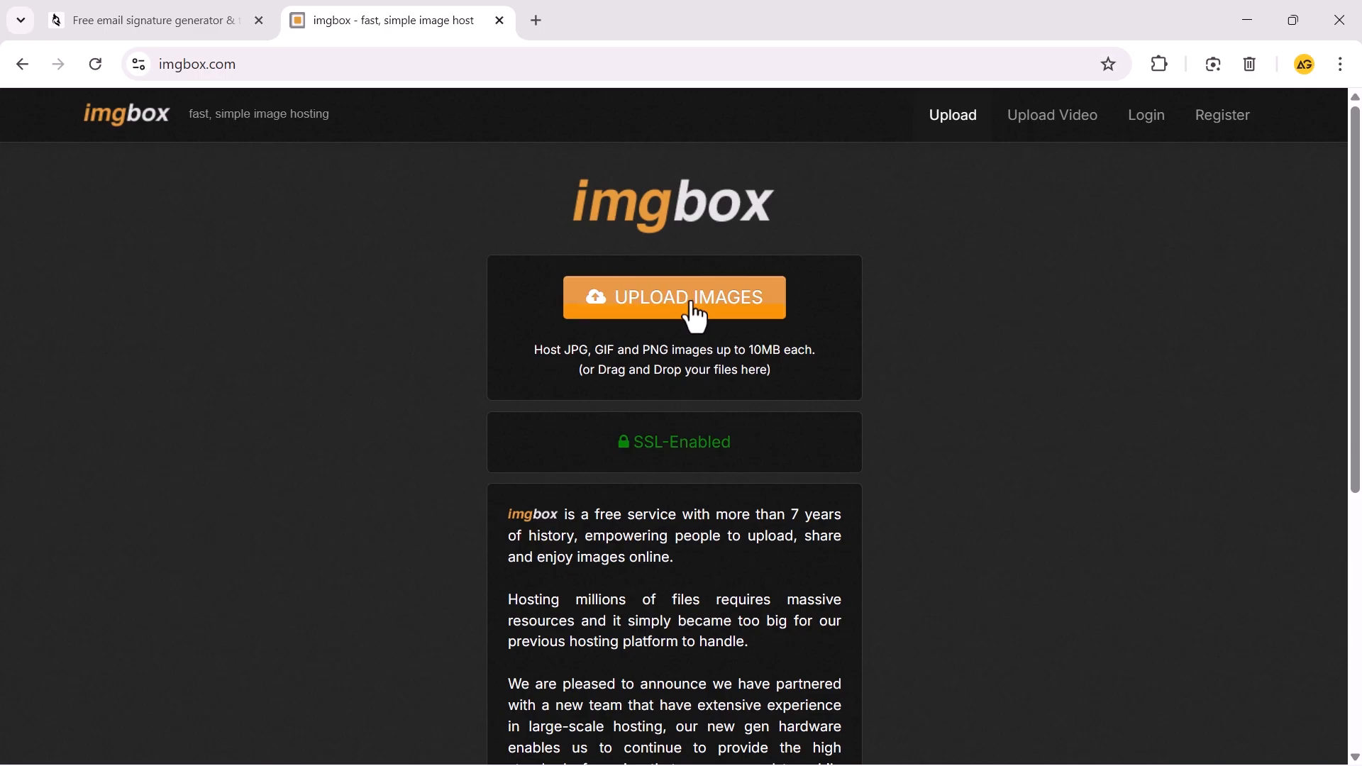
pyautogui.click(691, 307)
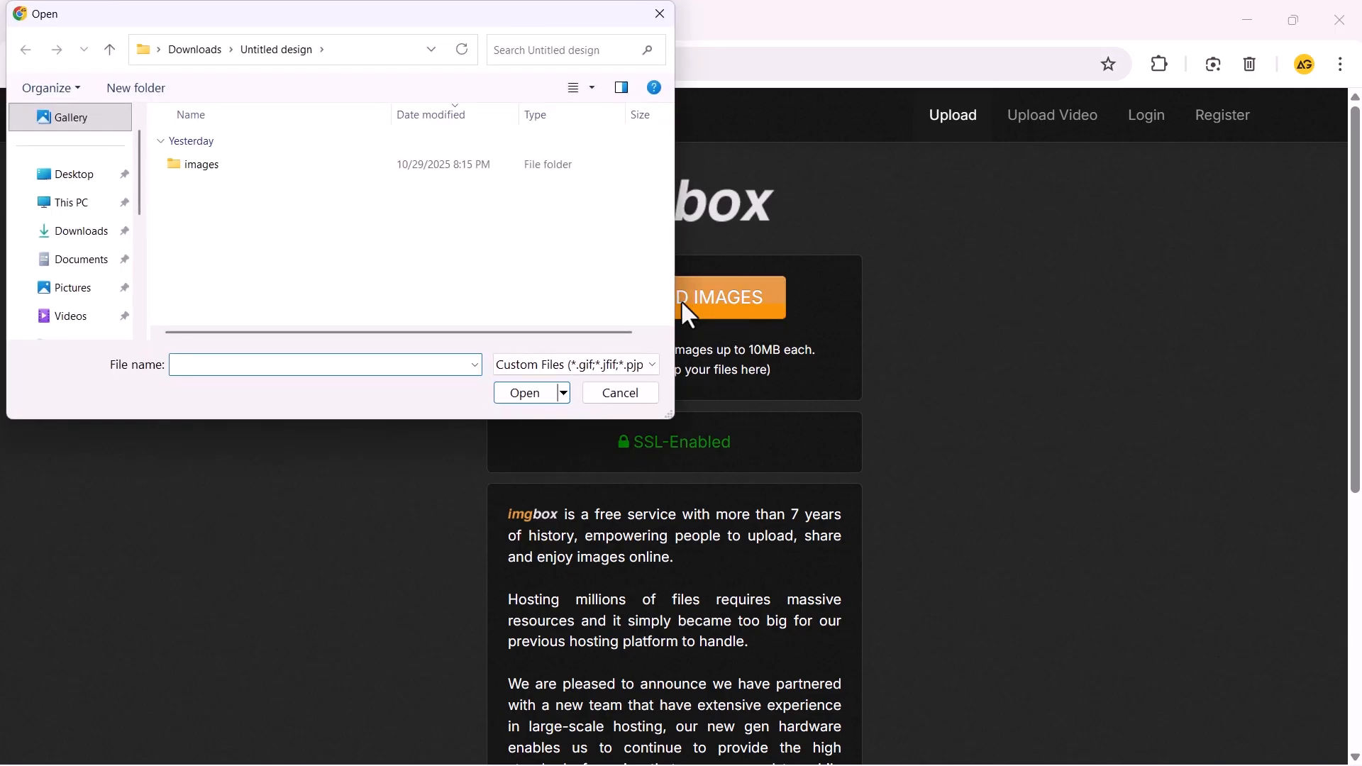
pyautogui.click(219, 151)
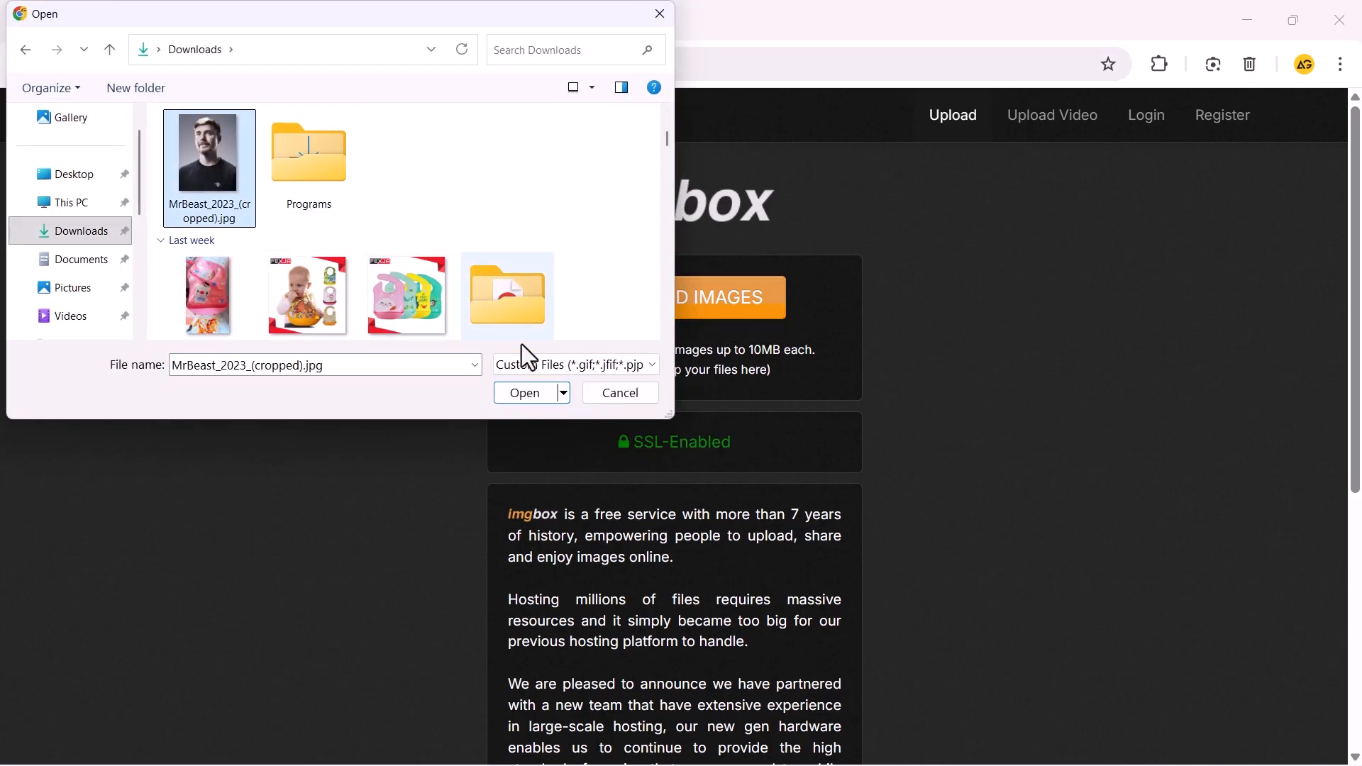
pyautogui.click(525, 394)
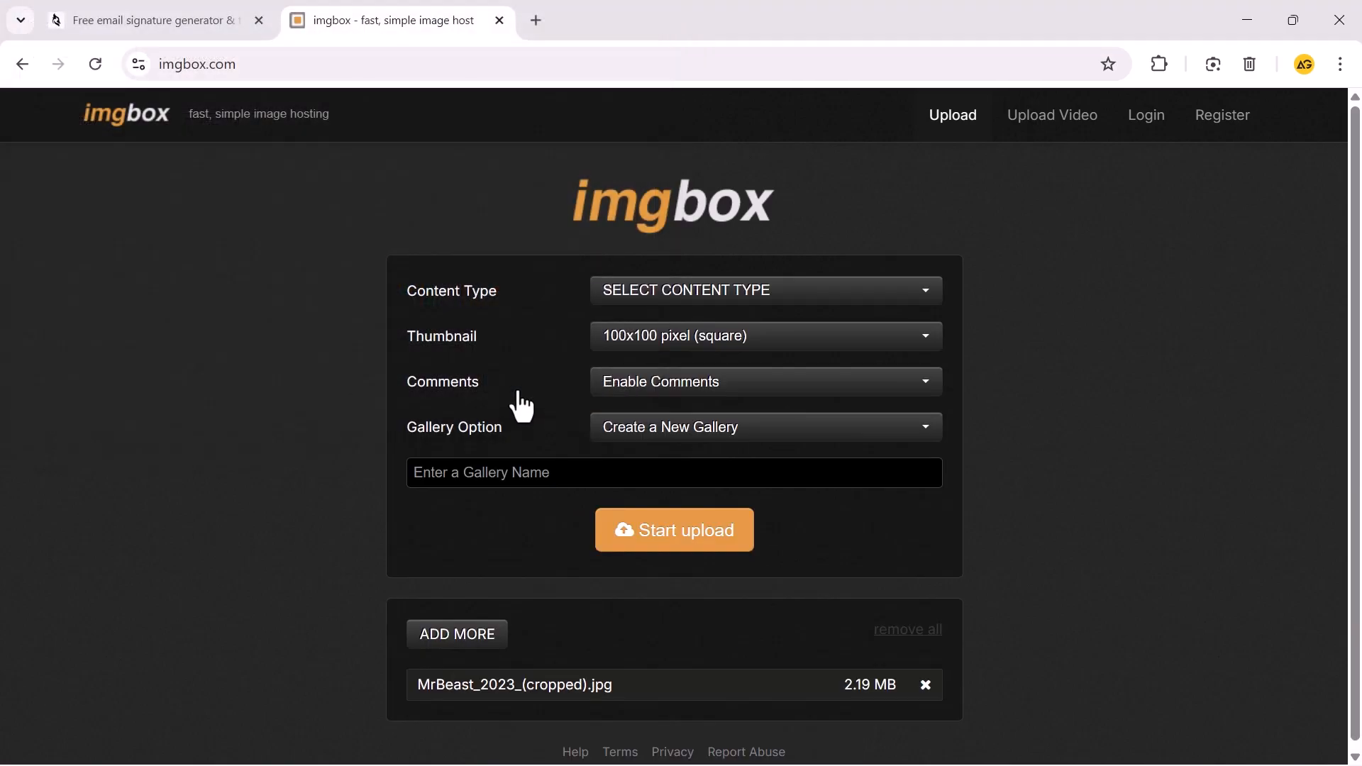
# Step: Set the image's content type to Family Safe Content and upload it to imgbox
pyautogui.click(718, 298)
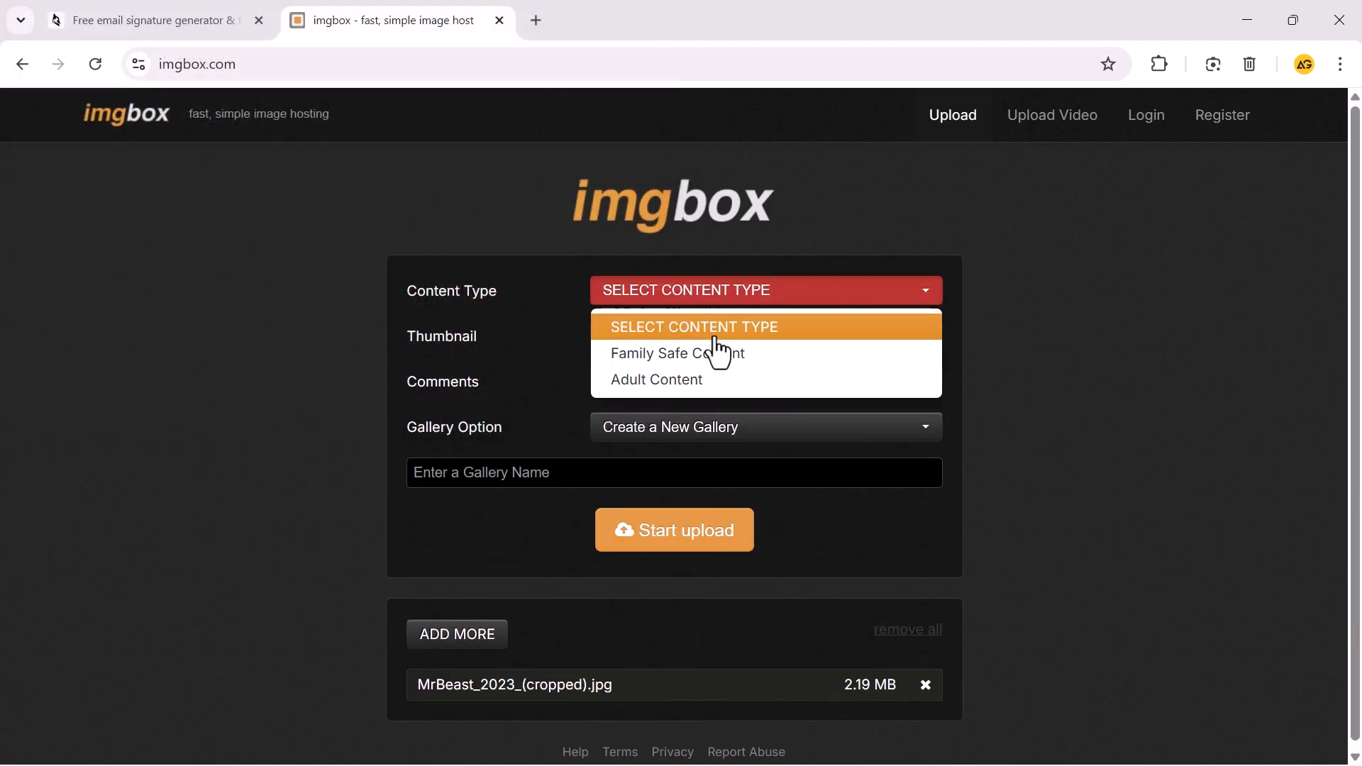
pyautogui.click(715, 368)
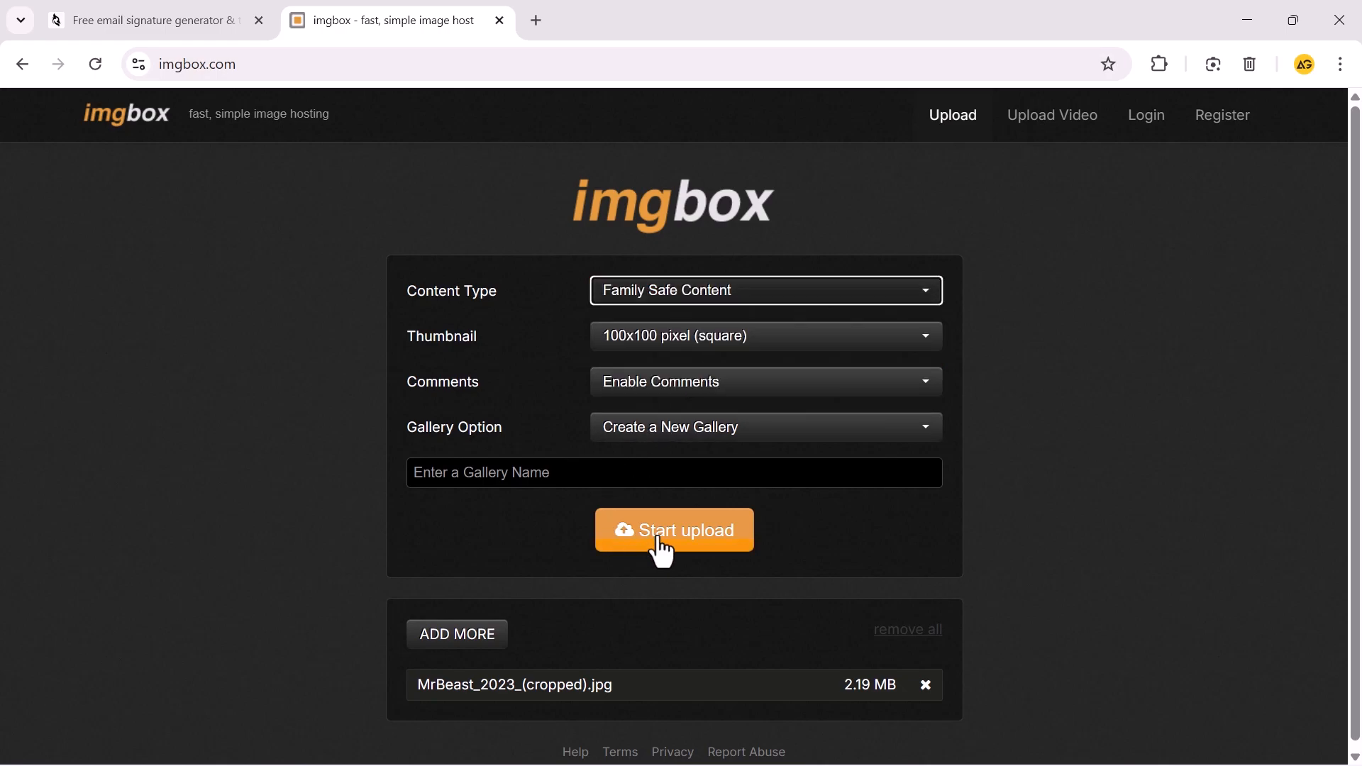
pyautogui.click(681, 546)
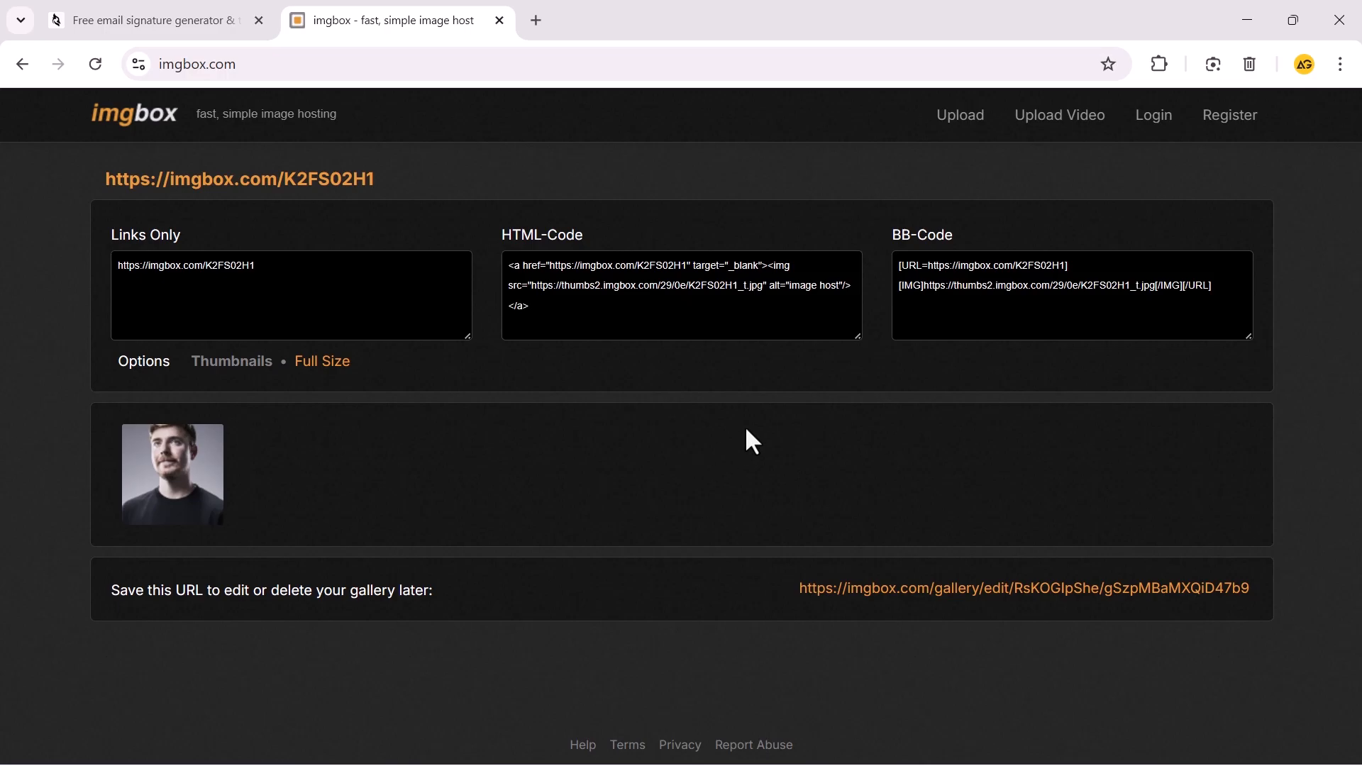
# Step: Copy the IMG line of the uploaded photo's BB-Code and paste it as the address in a new browser tab
pyautogui.click(958, 301)
pyautogui.moveTo(1234, 287); pyautogui.dragTo(879, 290)
pyautogui.hotkey('ctrl', 'c')
pyautogui.click(575, 20)
pyautogui.hotkey('ctrl', 'v')
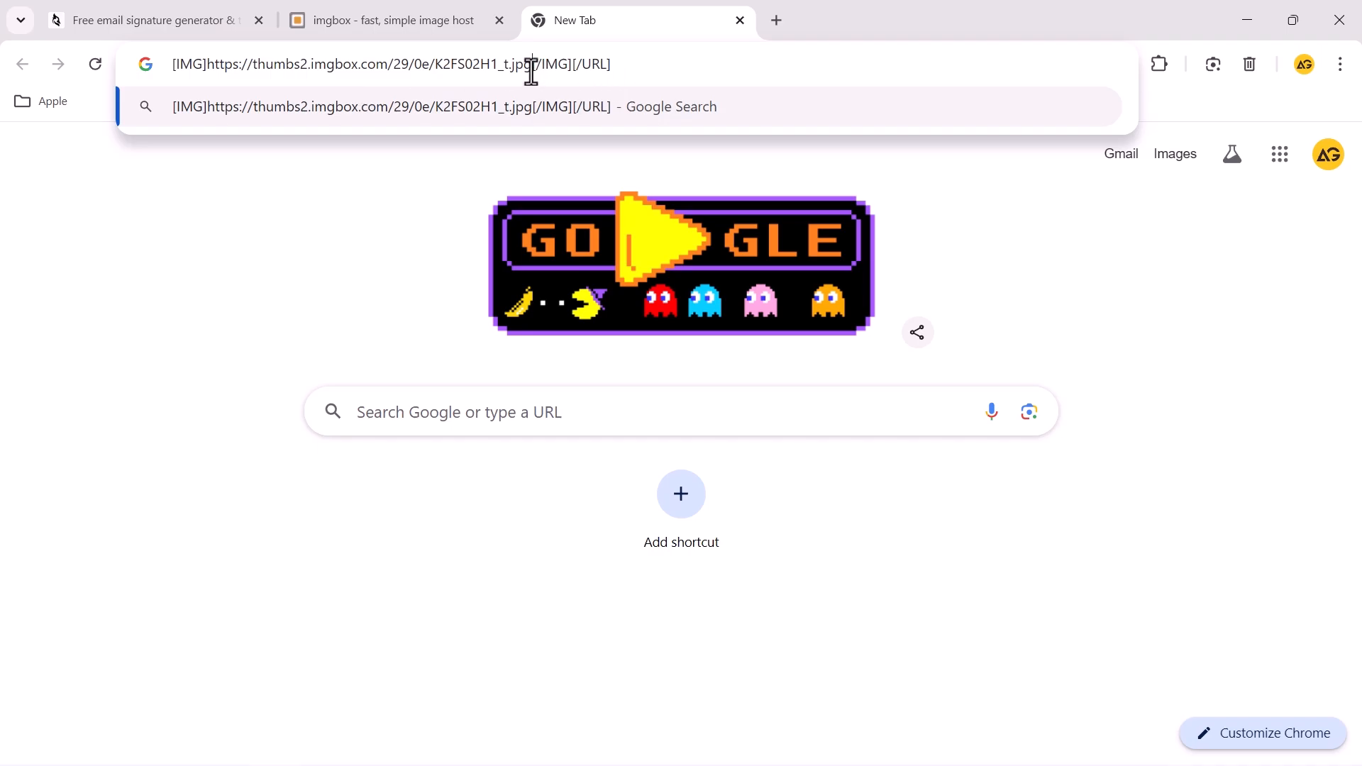
pyautogui.moveTo(534, 74); pyautogui.dragTo(745, 74)
pyautogui.press('BackSpace')
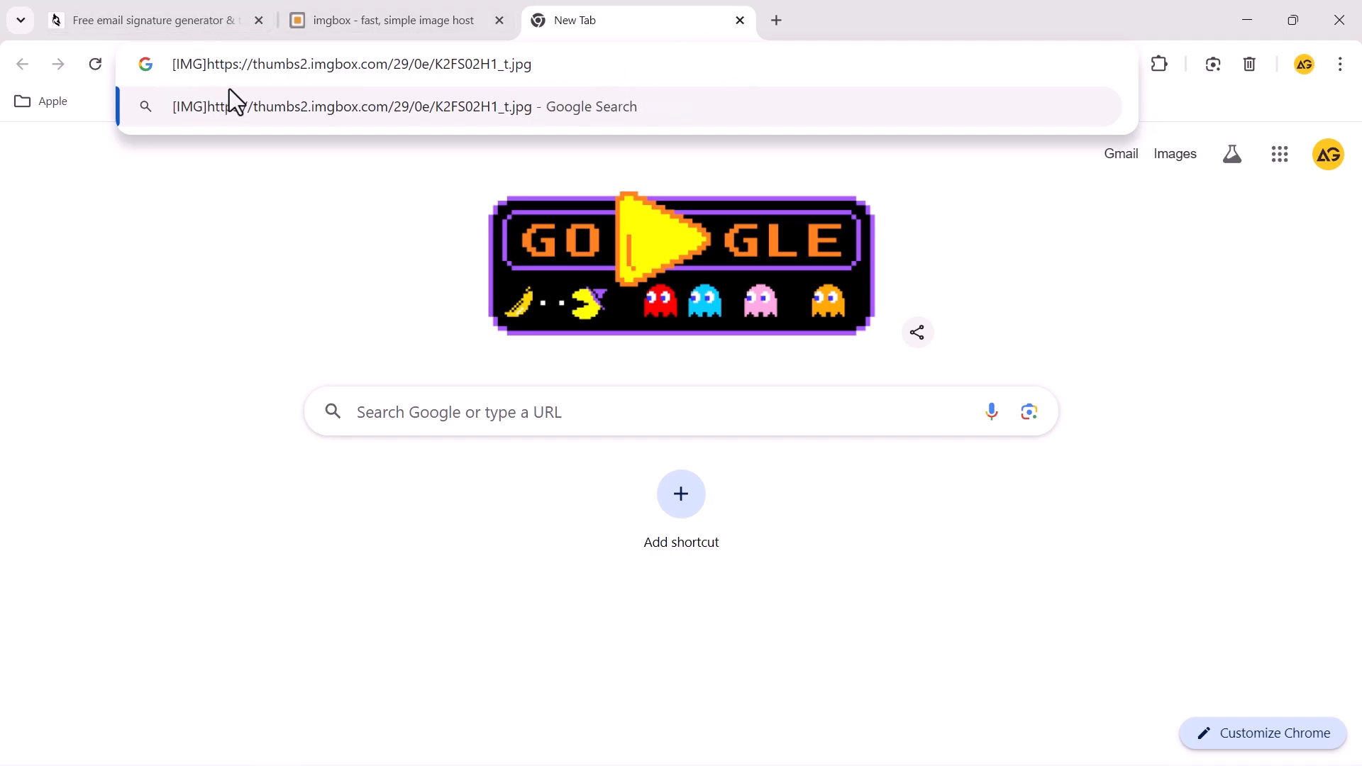
pyautogui.moveTo(207, 71); pyautogui.dragTo(117, 71)
pyautogui.press('BackSpace')
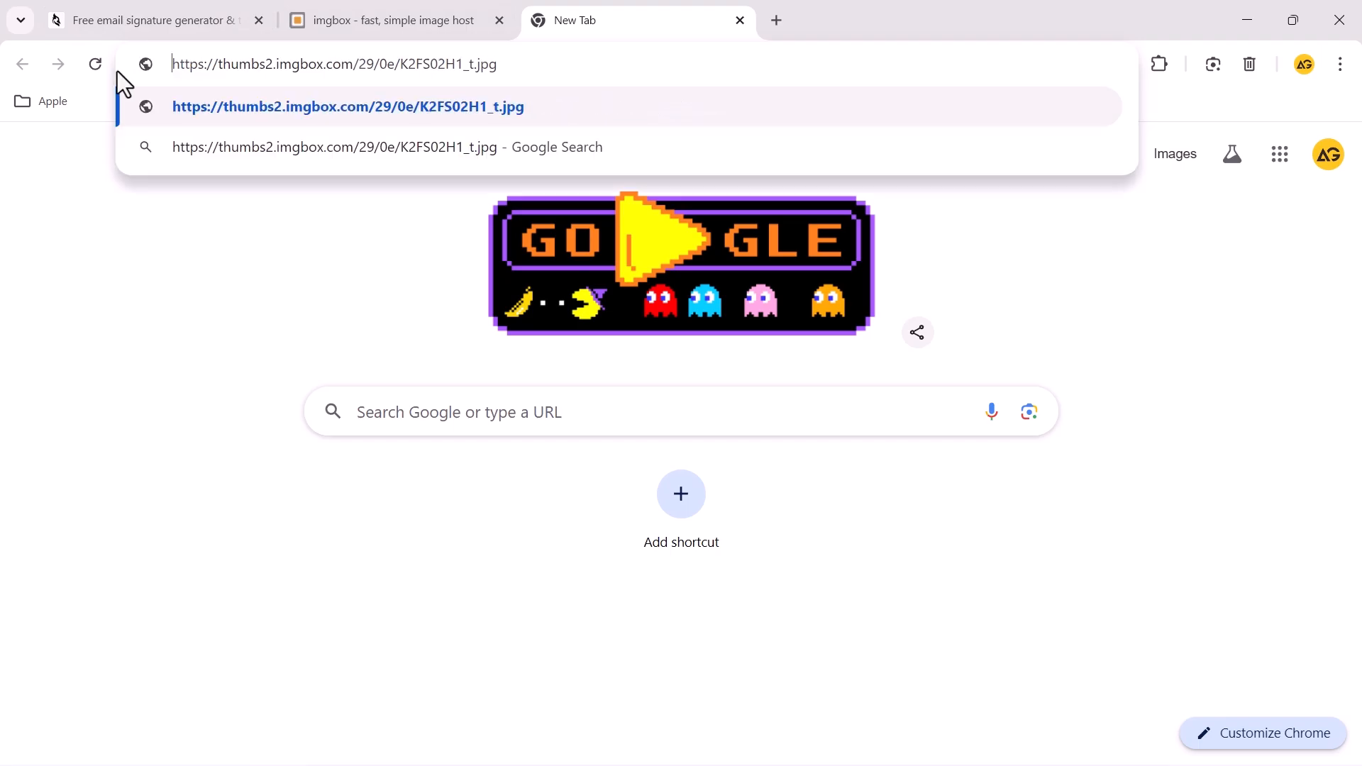
pyautogui.moveTo(520, 64); pyautogui.dragTo(21, 64)
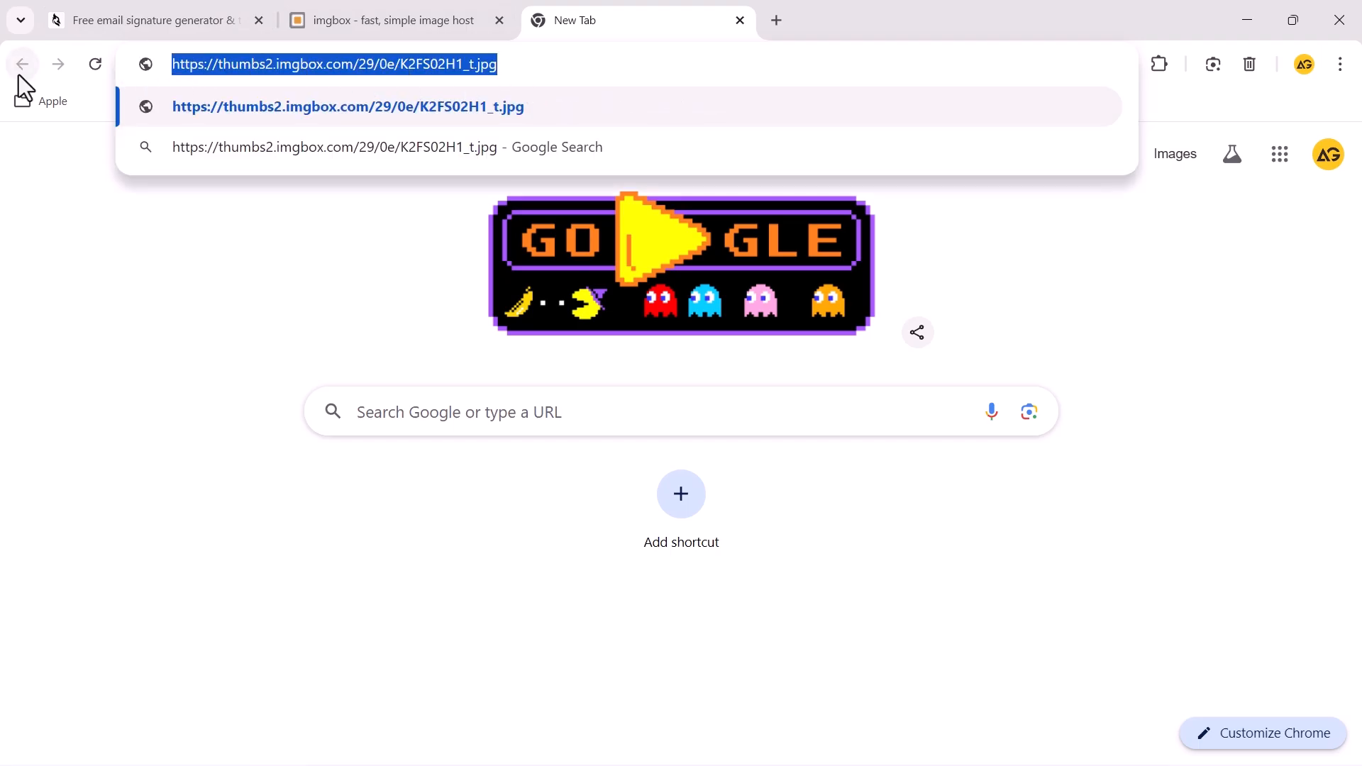
# Step: Return to the signature generator and replace the photo URL with the cleaned imgbox image link
pyautogui.click(217, 15)
pyautogui.click(408, 439)
pyautogui.click(181, 448)
pyautogui.hotkey('ctrl', 'v')
pyautogui.click(448, 481)
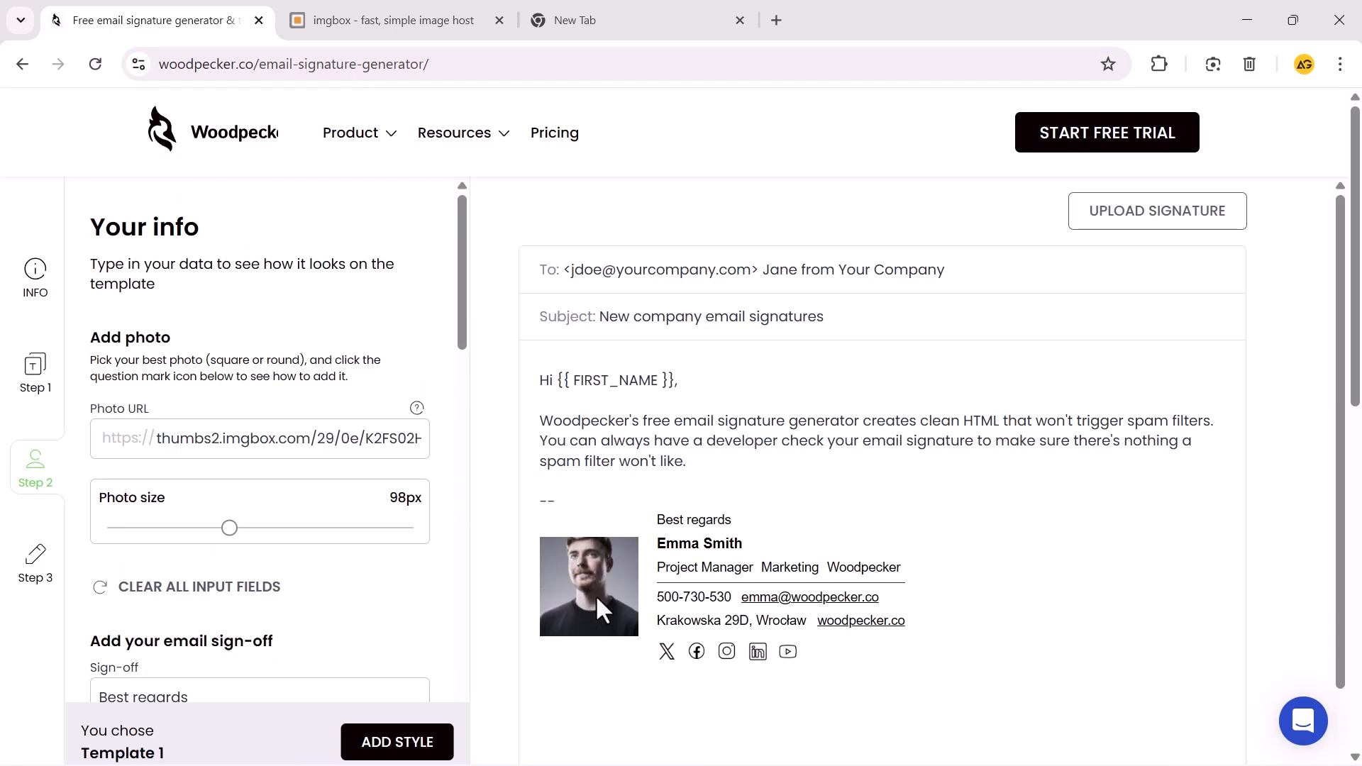
# Step: Replace the placeholder full name with the sender's name and set the job title to Founder
pyautogui.moveTo(465, 312); pyautogui.dragTo(470, 359)
pyautogui.scroll(-2, 428, 398)
pyautogui.click(225, 417)
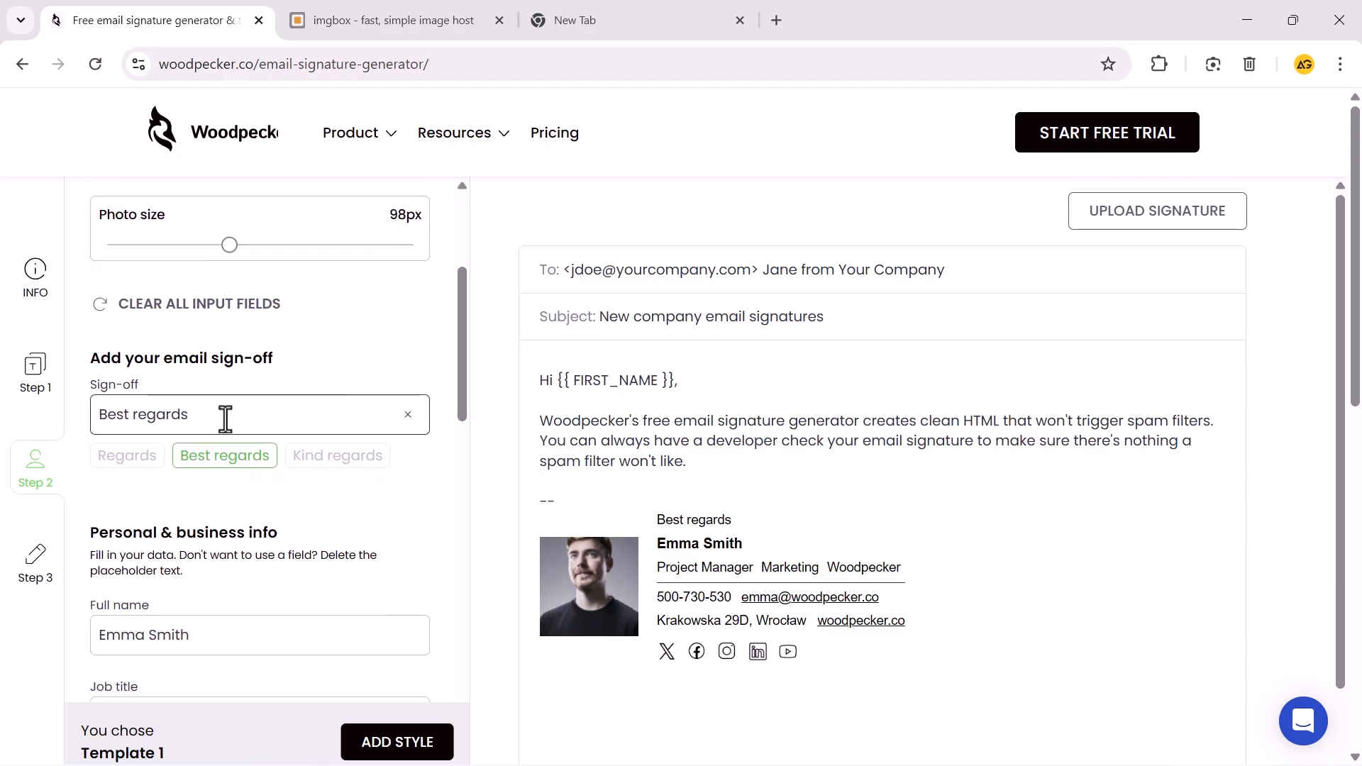
pyautogui.moveTo(457, 393); pyautogui.dragTo(475, 461)
pyautogui.moveTo(195, 298); pyautogui.dragTo(84, 301)
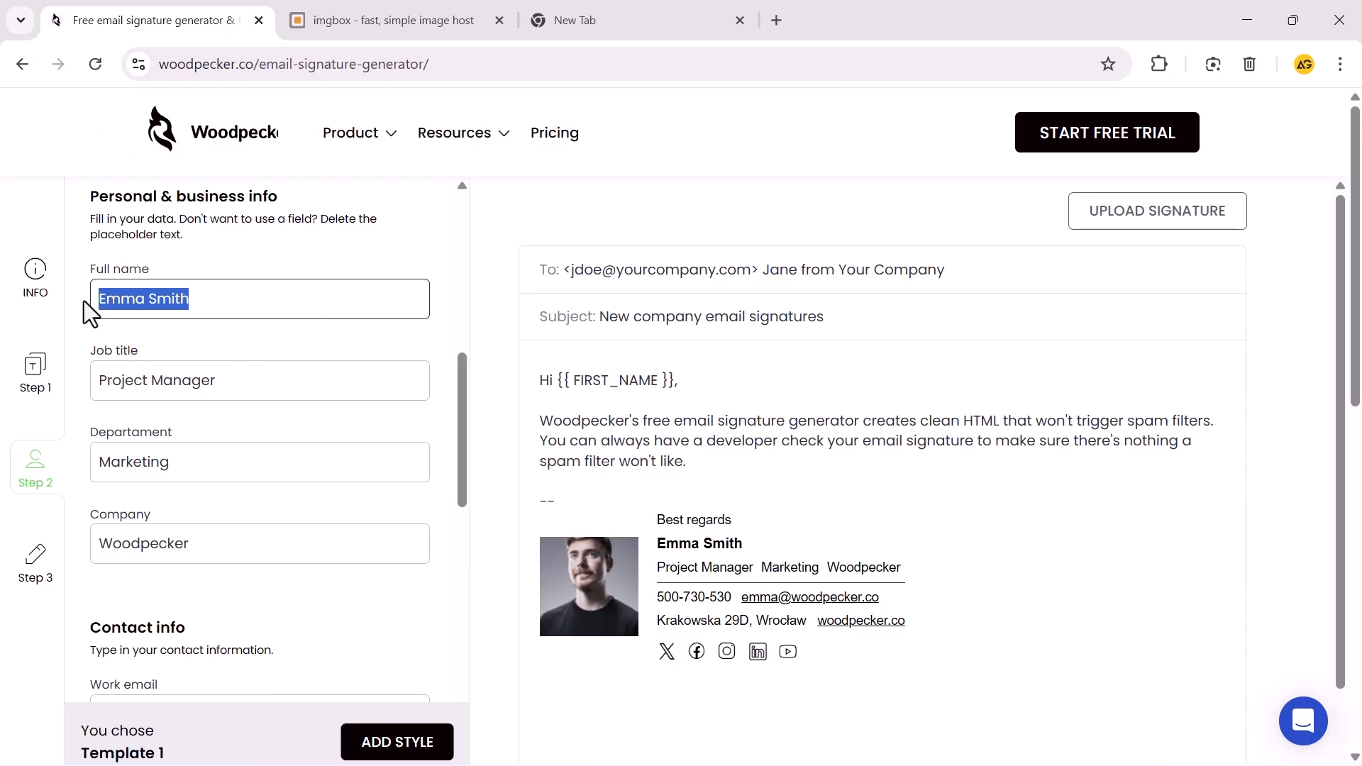
pyautogui.write('Jimmy Donaldson')
pyautogui.tripleClick(188, 390)
pyautogui.write('Founder')
# Step: Set the department to Content Creation and the company to MrBeast, and extend the job title to Founder & Content Creator
pyautogui.doubleClick(171, 468)
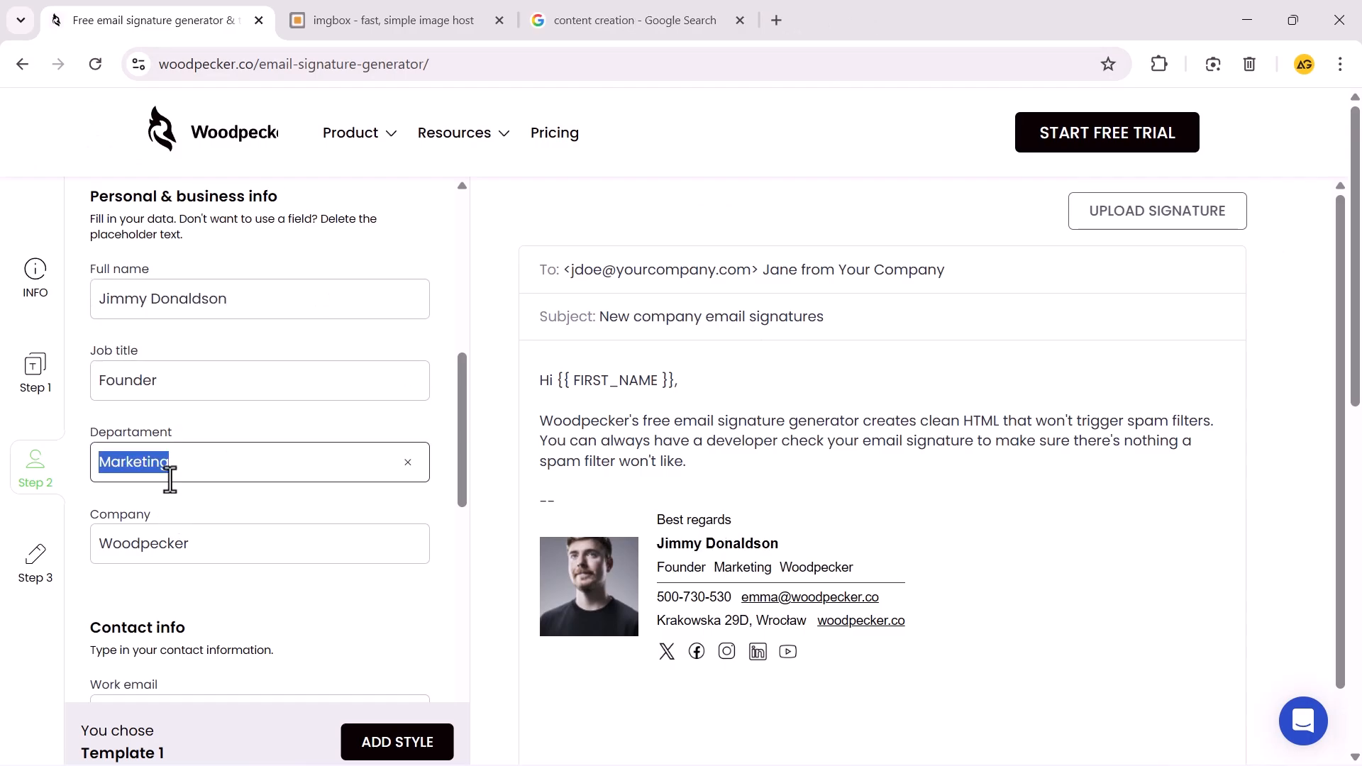
pyautogui.write('Content Creation')
pyautogui.doubleClick(193, 546)
pyautogui.write('MrBeast')
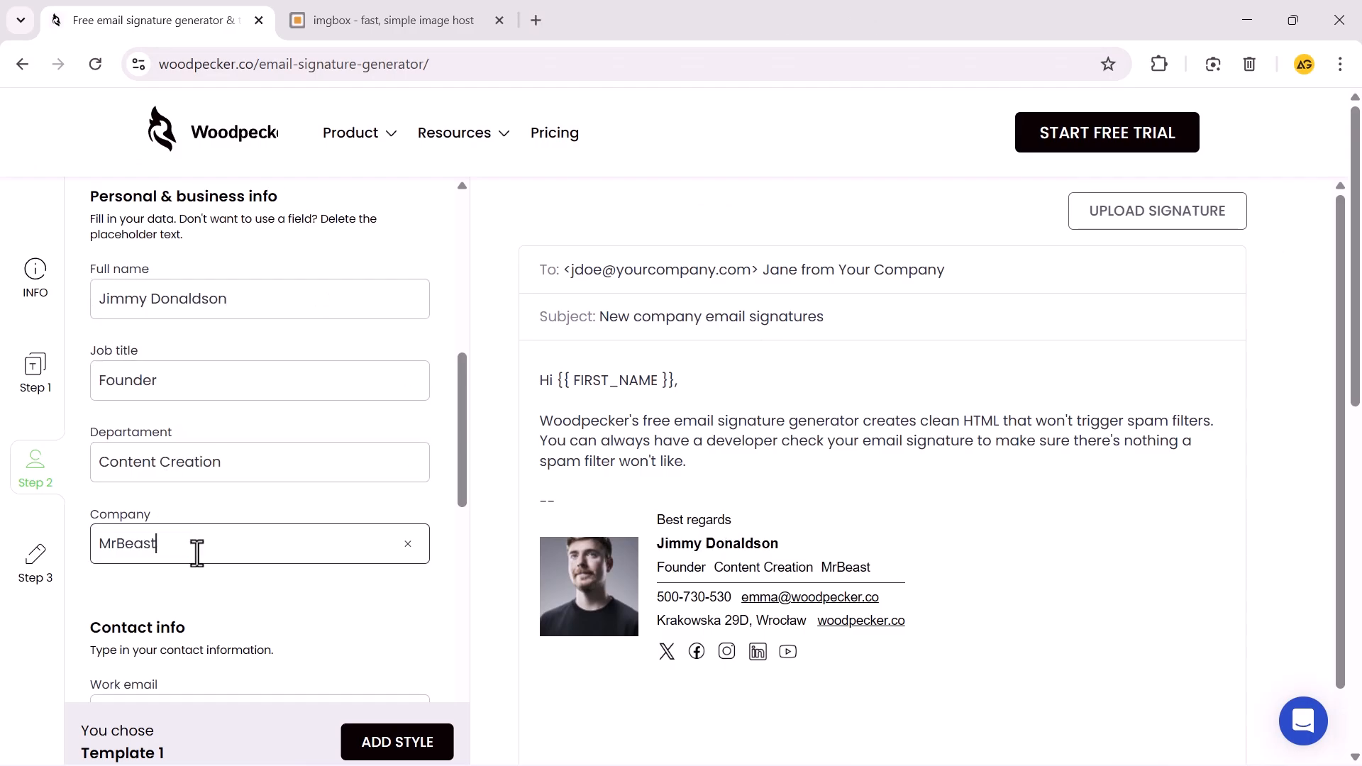
pyautogui.click(402, 607)
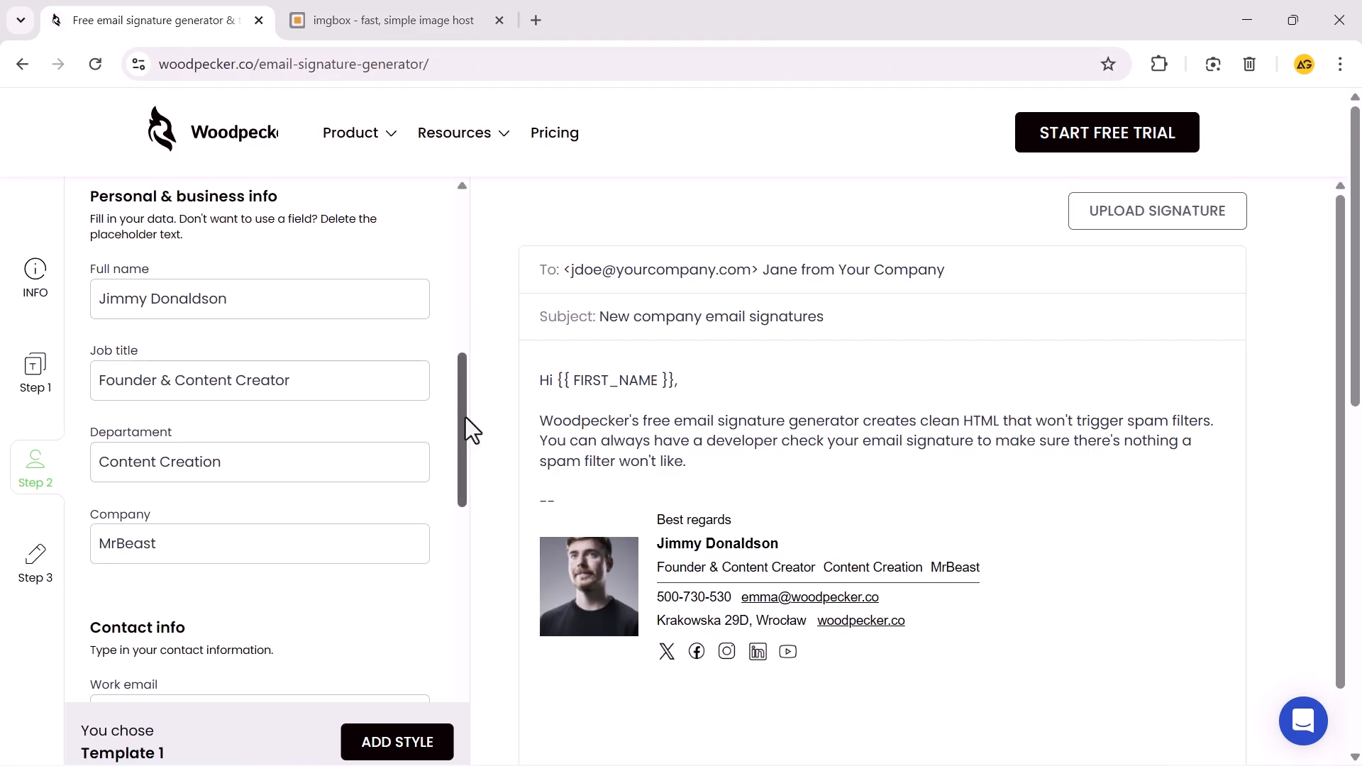
# Step: Fill in the website, phone number and company address in the signature's contact information
pyautogui.moveTo(466, 418); pyautogui.dragTo(467, 523)
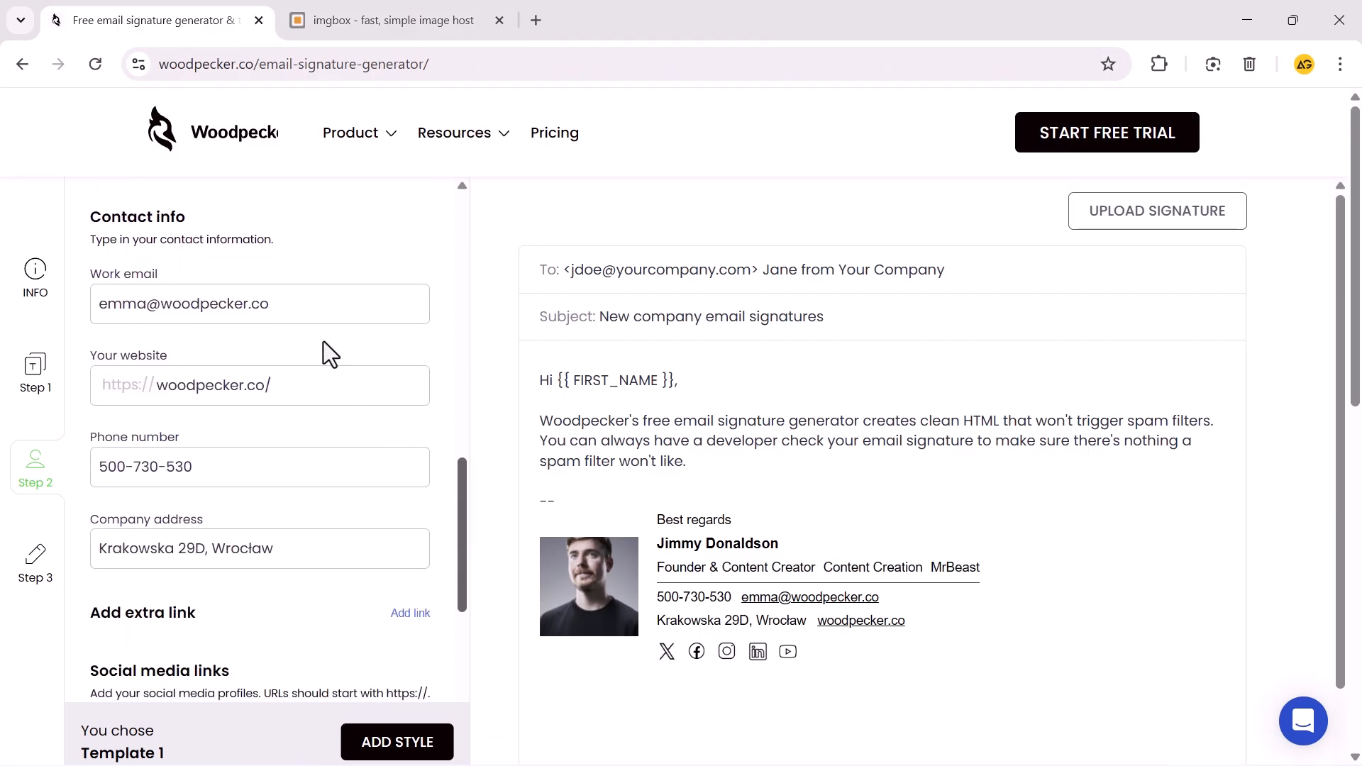
pyautogui.click(297, 310)
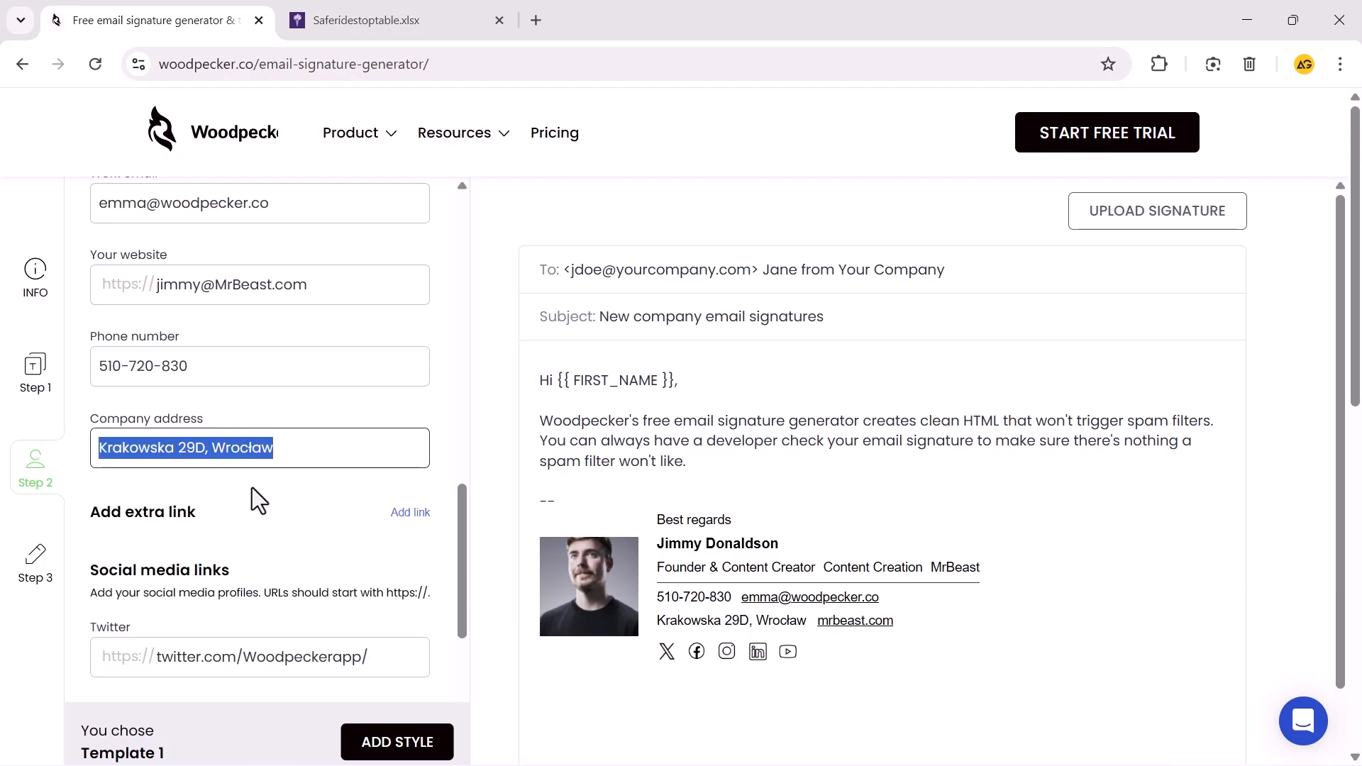
pyautogui.hotkey('ctrl', 'v')
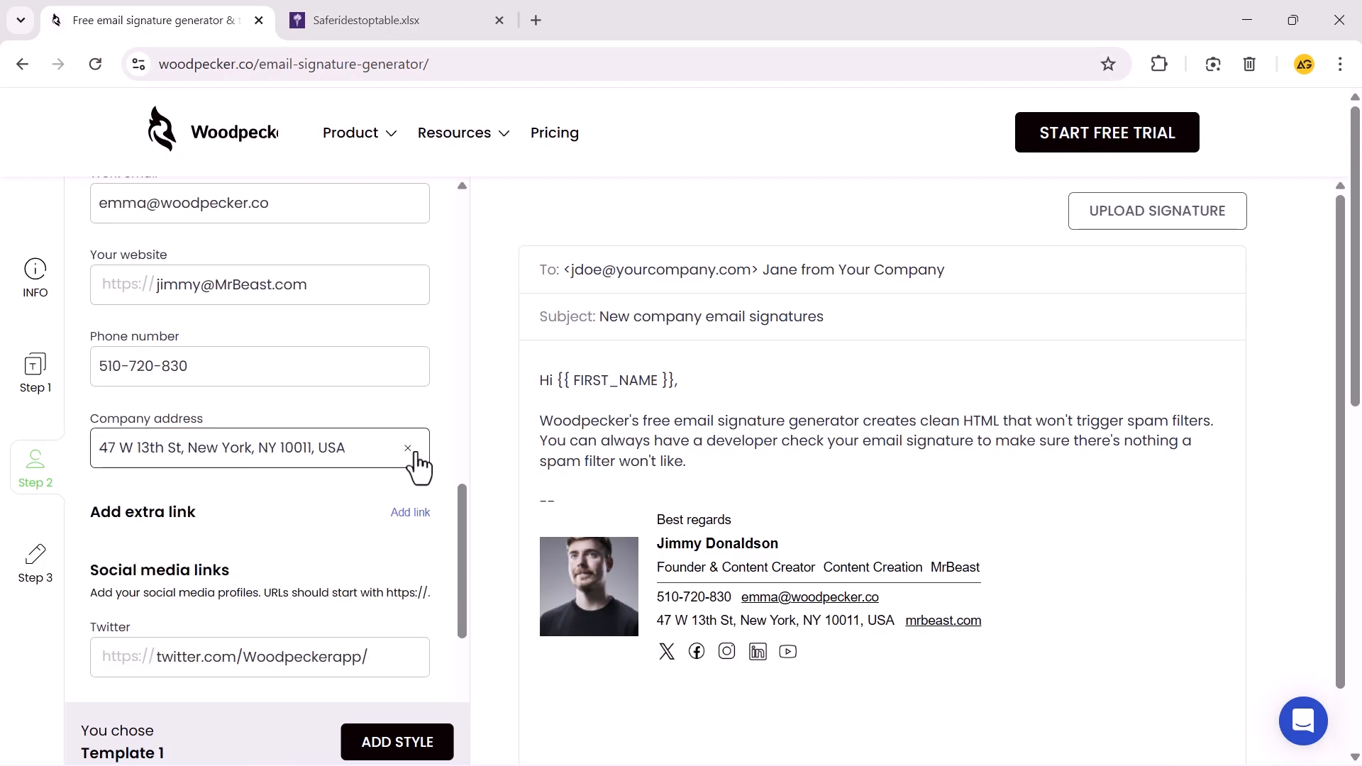
pyautogui.scroll(6, 466, 445)
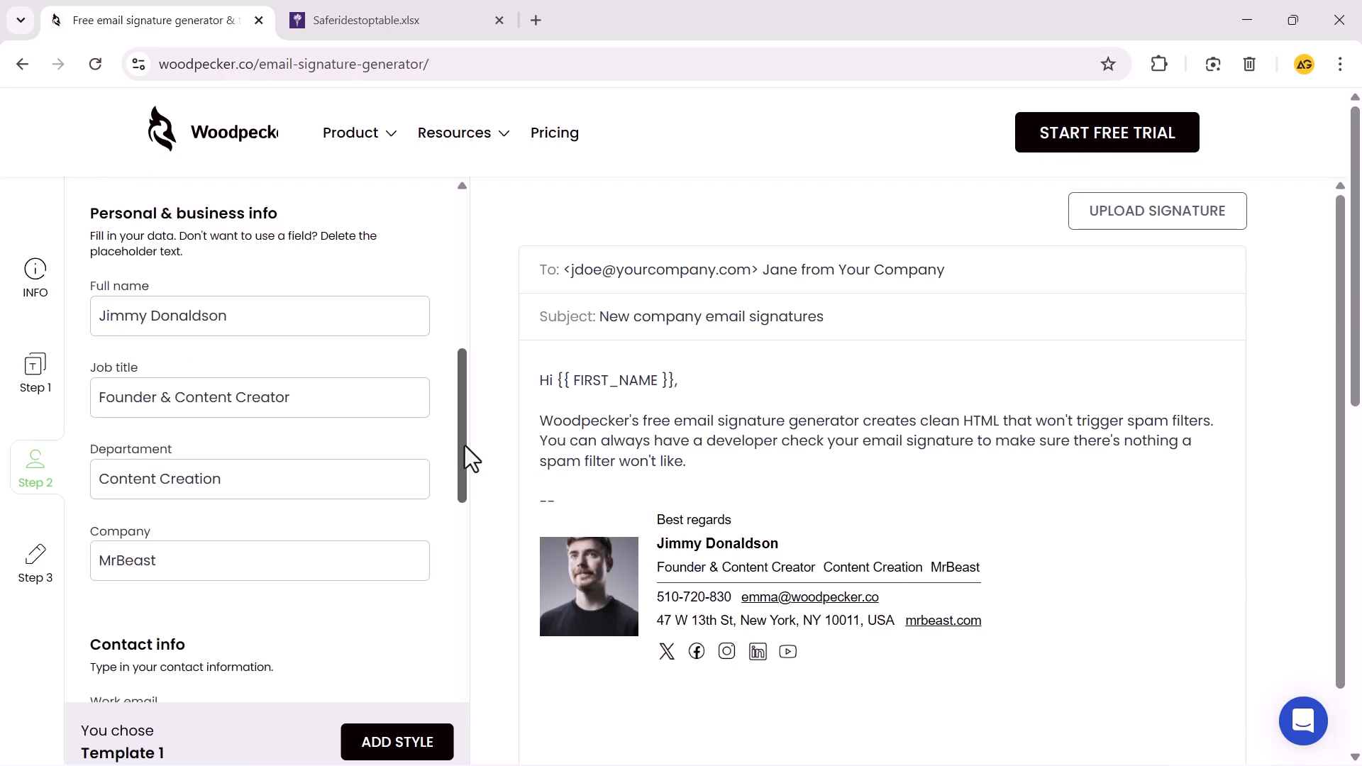
# Step: Go through the social media link fields from Twitter to WhatsApp and continue to the style step
pyautogui.moveTo(461, 423); pyautogui.dragTo(479, 638)
pyautogui.click(294, 277)
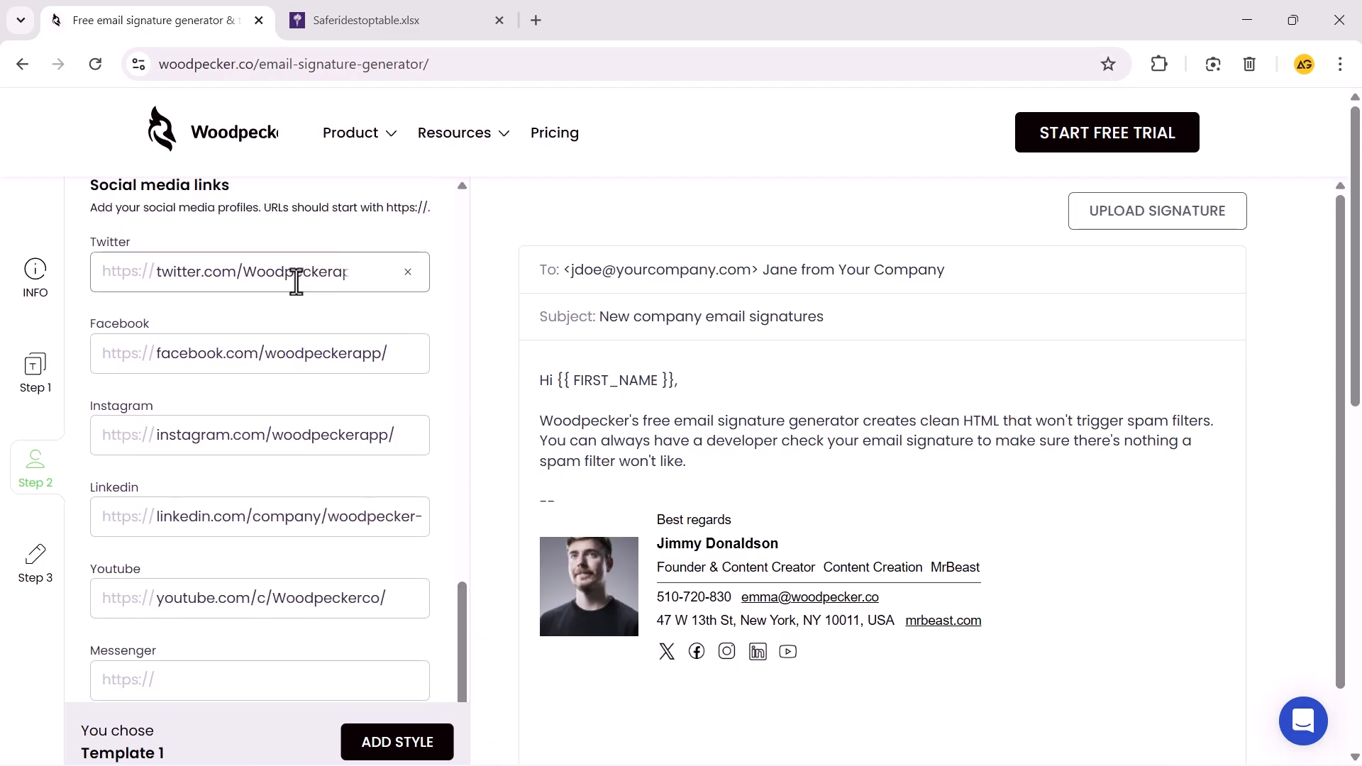
pyautogui.click(331, 354)
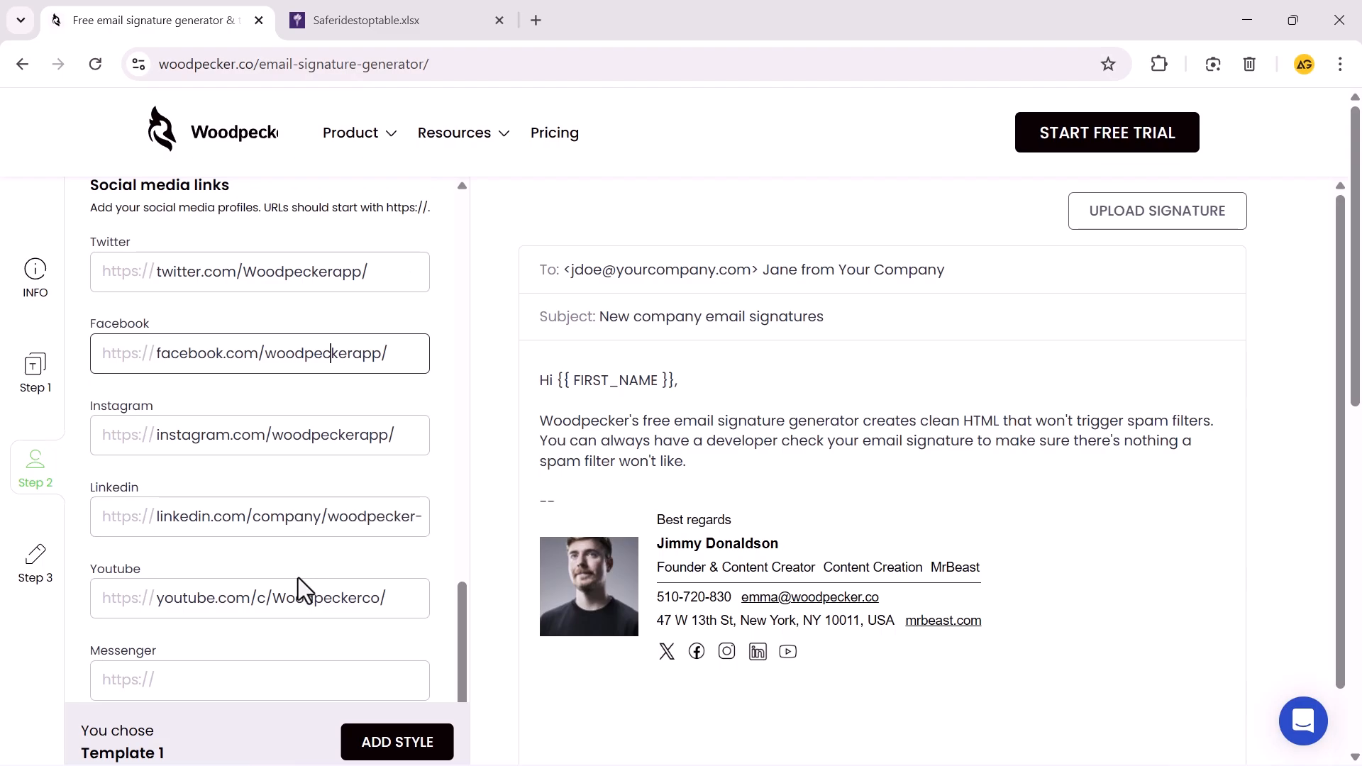
pyautogui.scroll(-1, 461, 632)
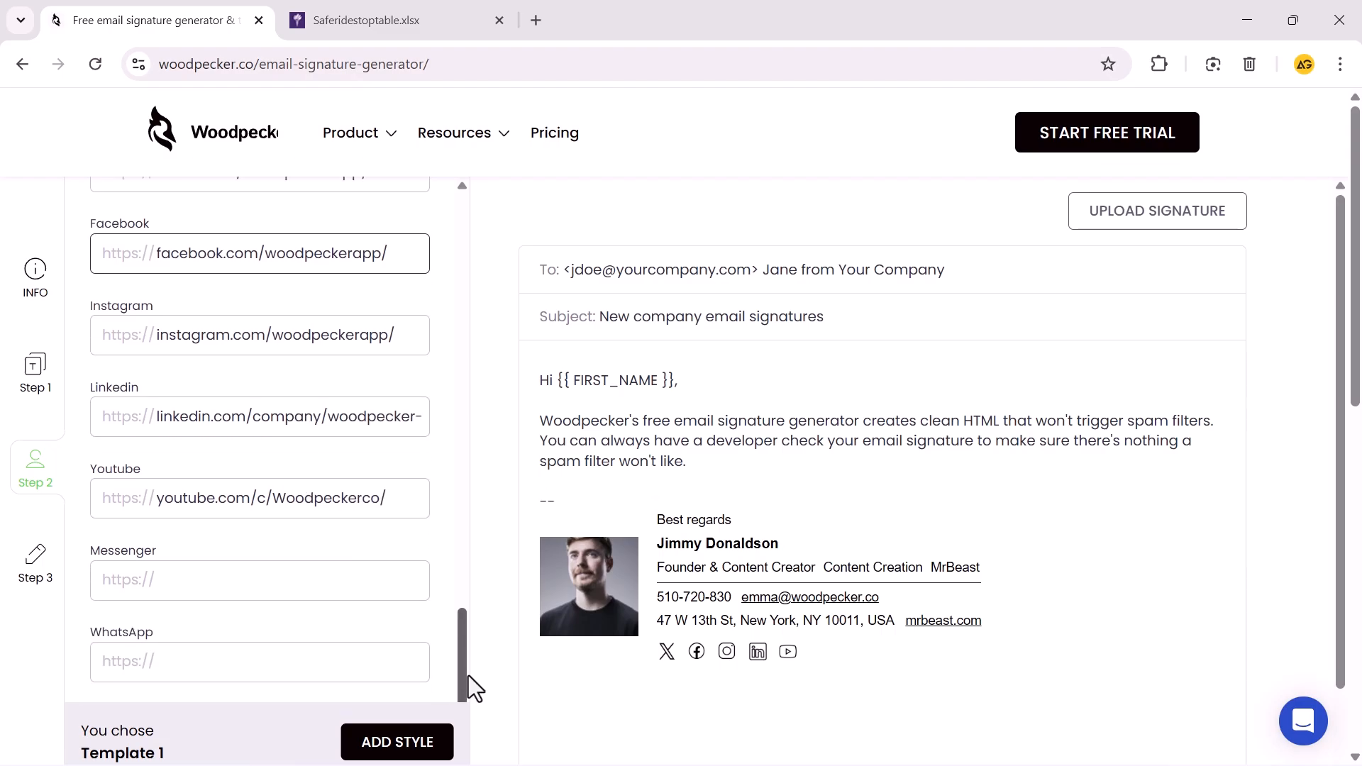
pyautogui.click(392, 742)
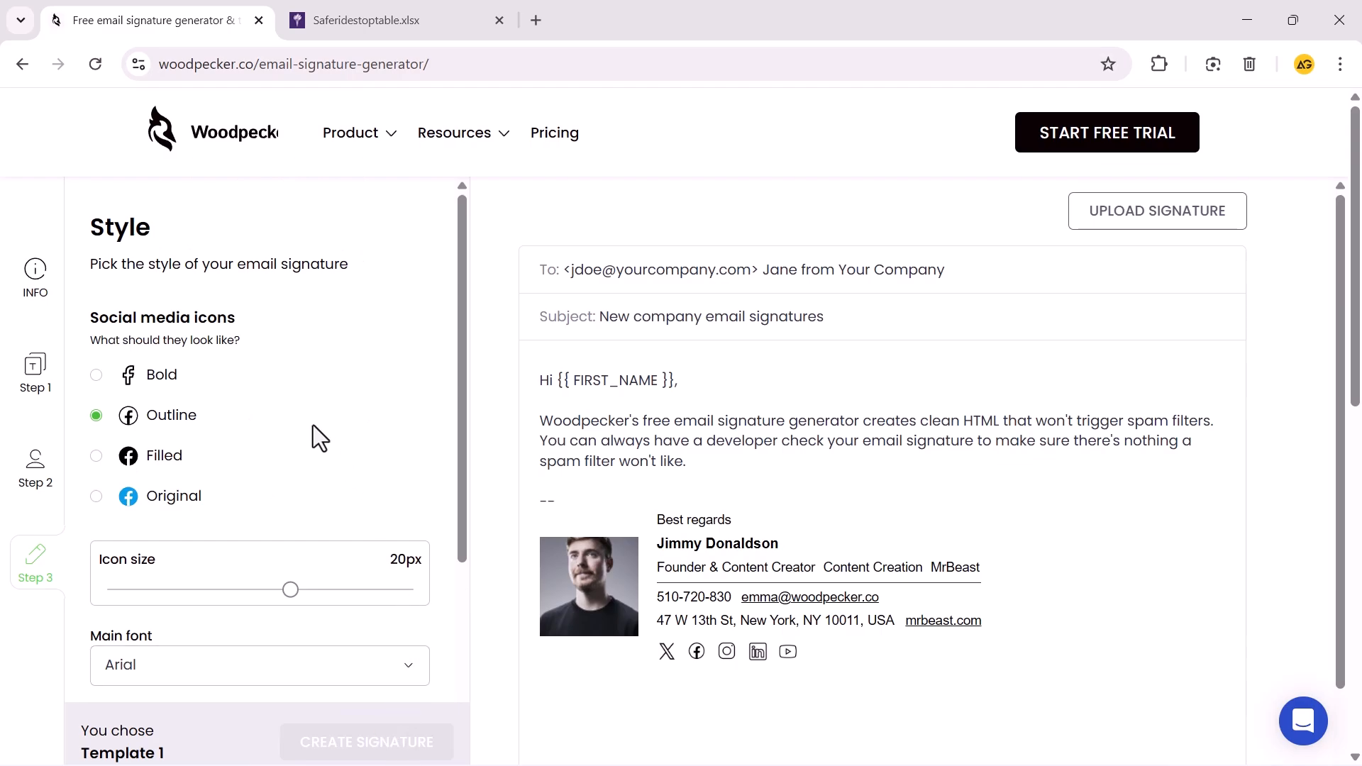
# Step: Set the signature's social media icons to the Filled style and review the remaining icon, font and color settings
pyautogui.click(96, 416)
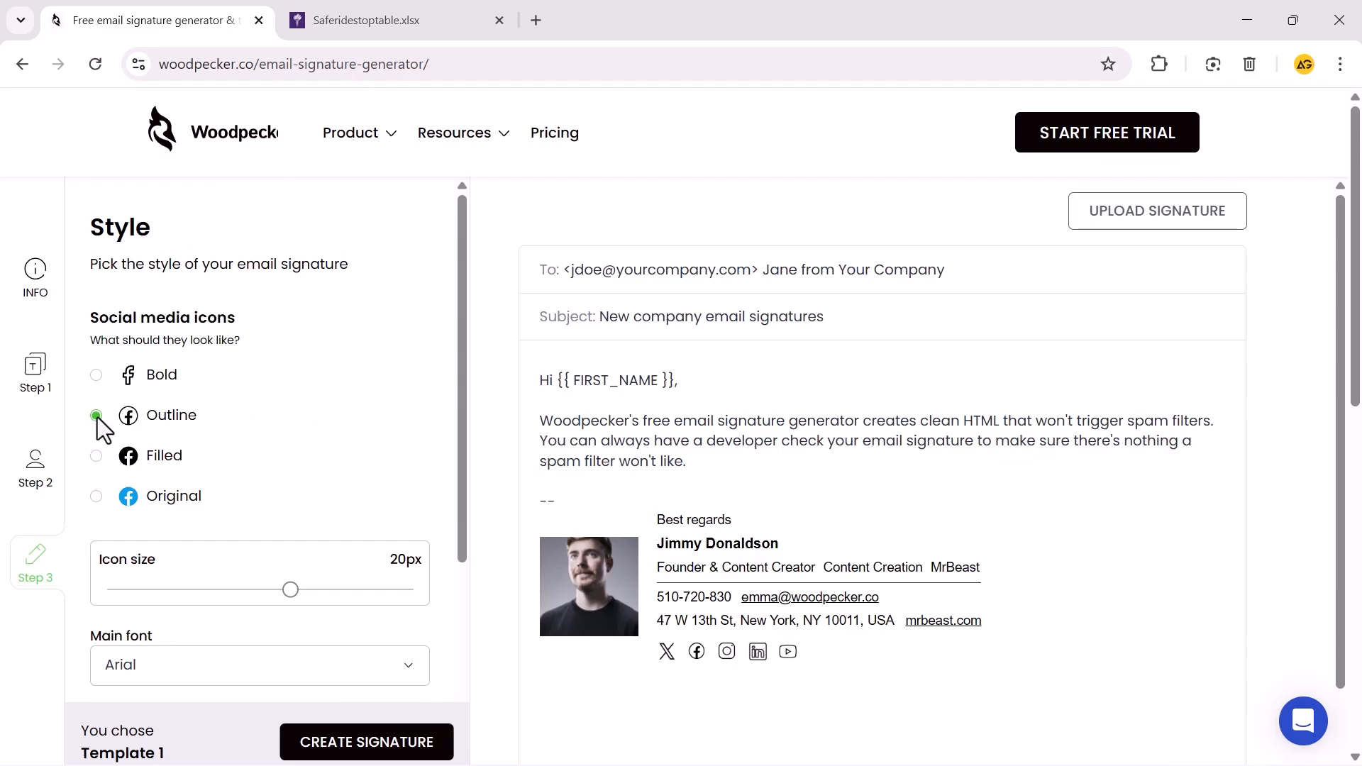
pyautogui.click(97, 456)
pyautogui.scroll(-5, 465, 398)
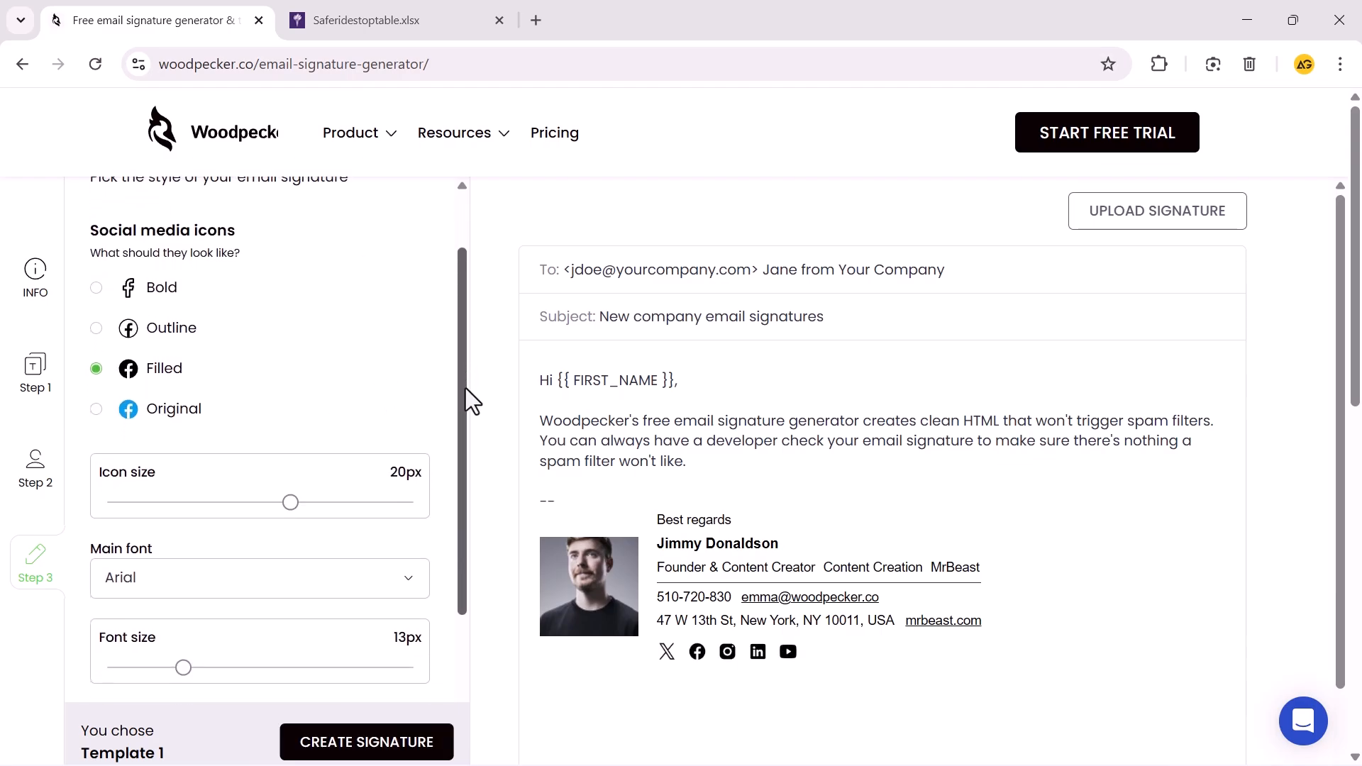
pyautogui.scroll(-2, 473, 492)
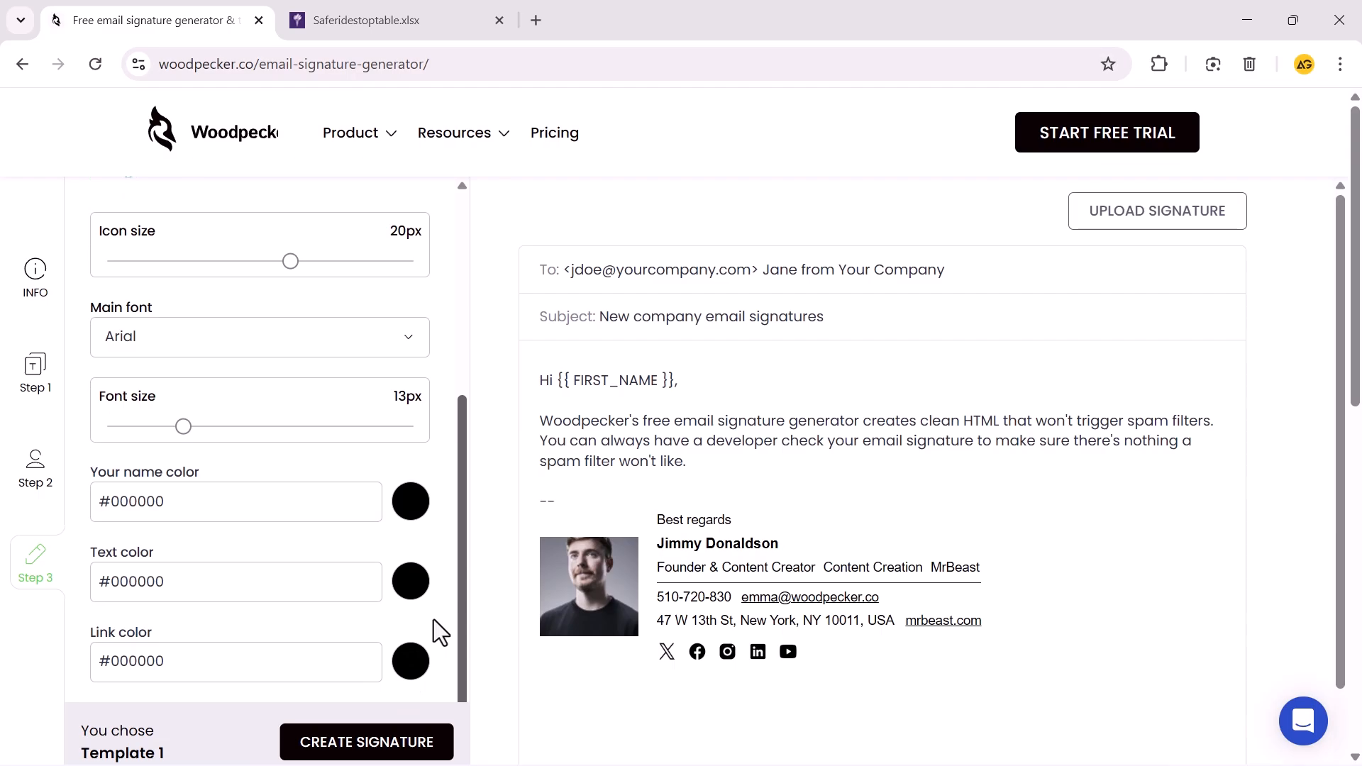
# Step: Create the signature and copy the finished email signature to the clipboard
pyautogui.click(363, 747)
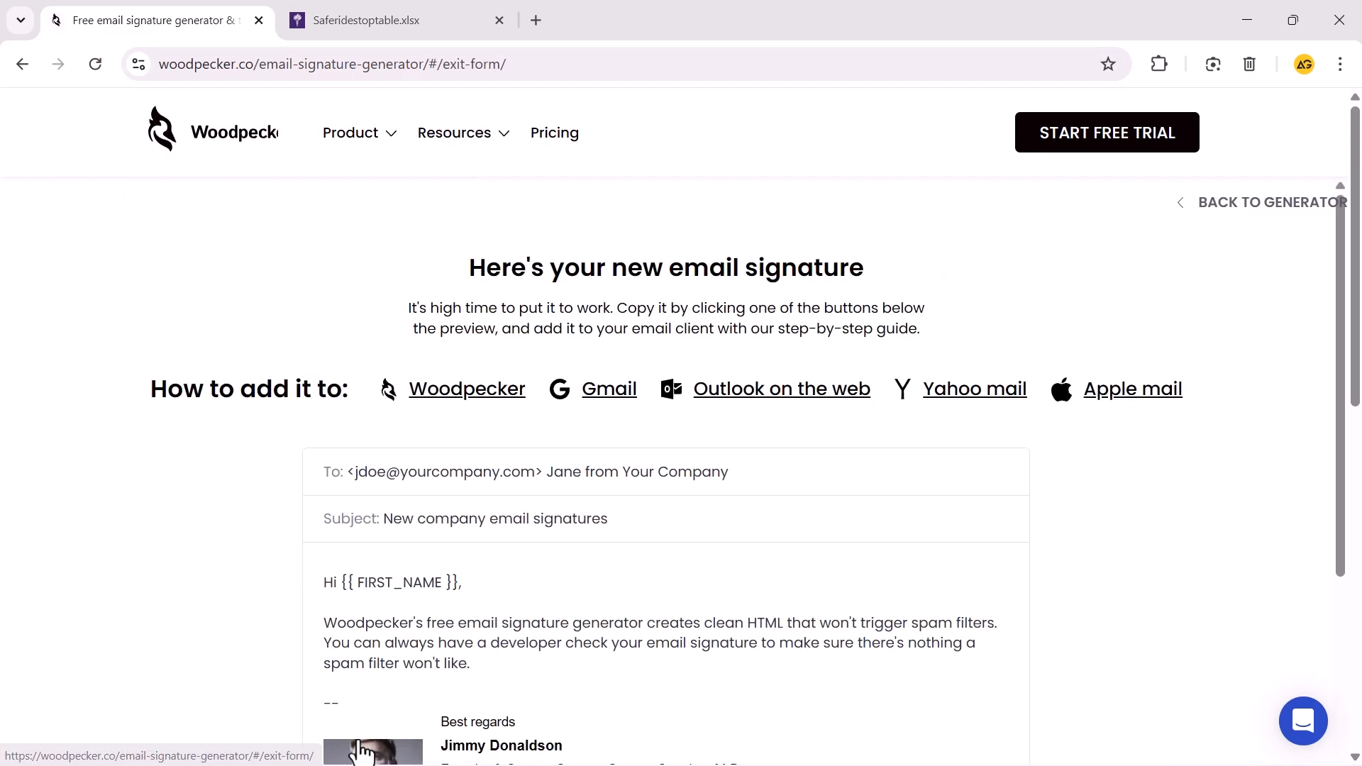
pyautogui.scroll(-4, 502, 282)
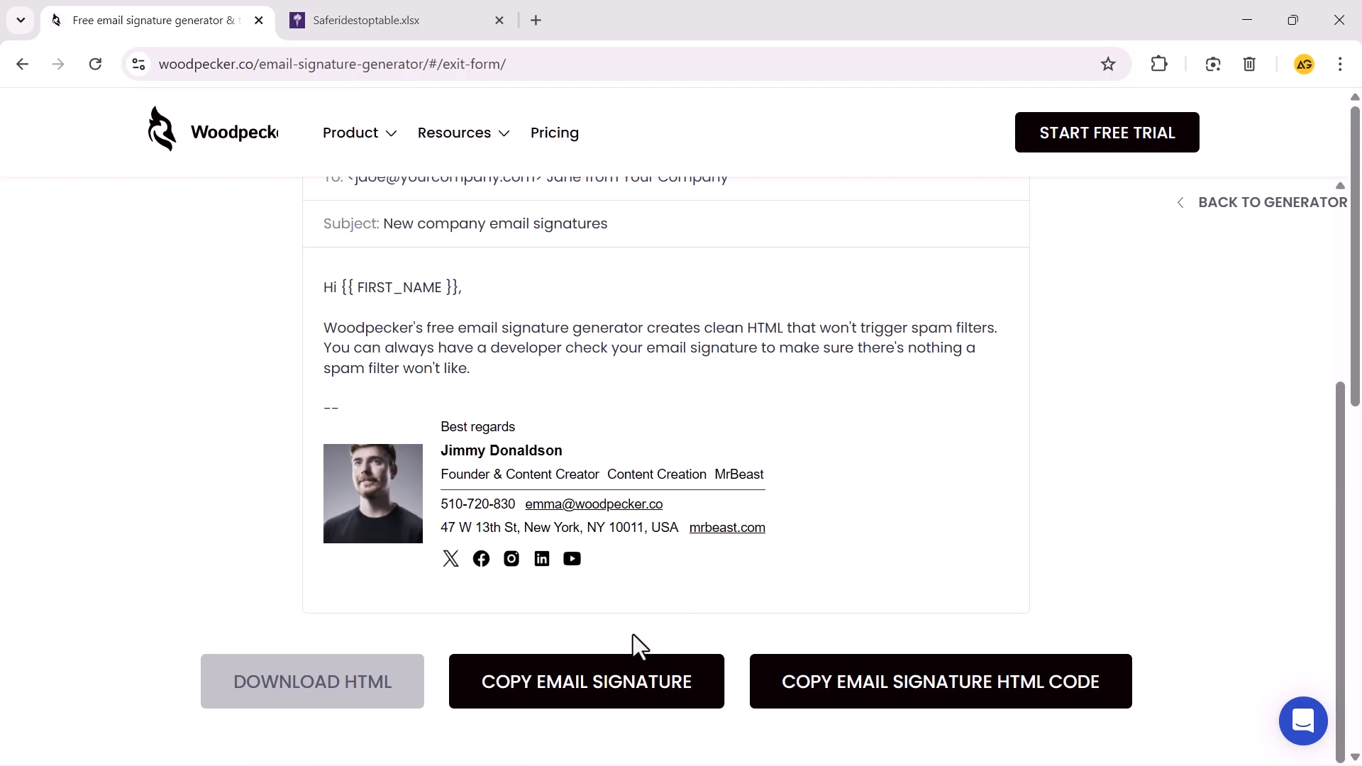
pyautogui.click(586, 689)
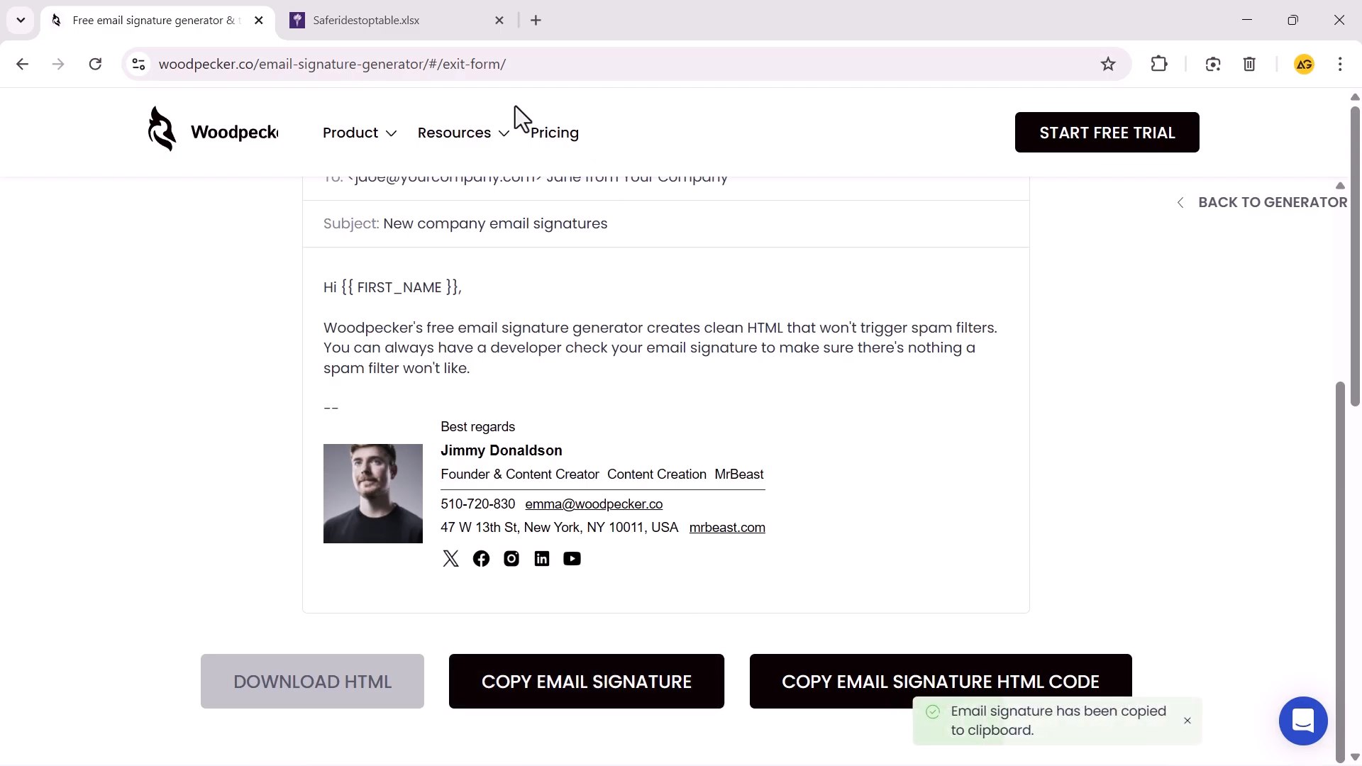
# Step: Close the spreadsheet page, switch to Gmail in a new tab and open its full settings
pyautogui.click(499, 20)
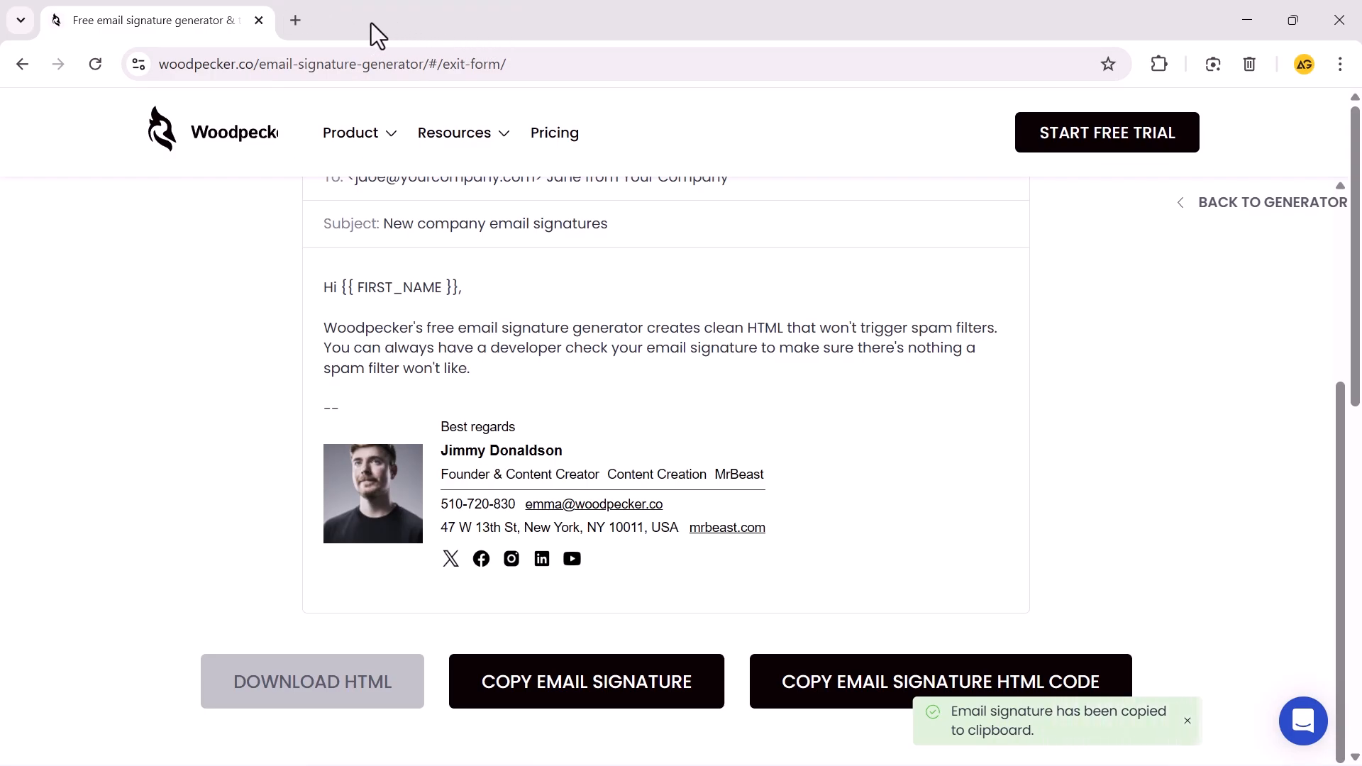
pyautogui.click(296, 21)
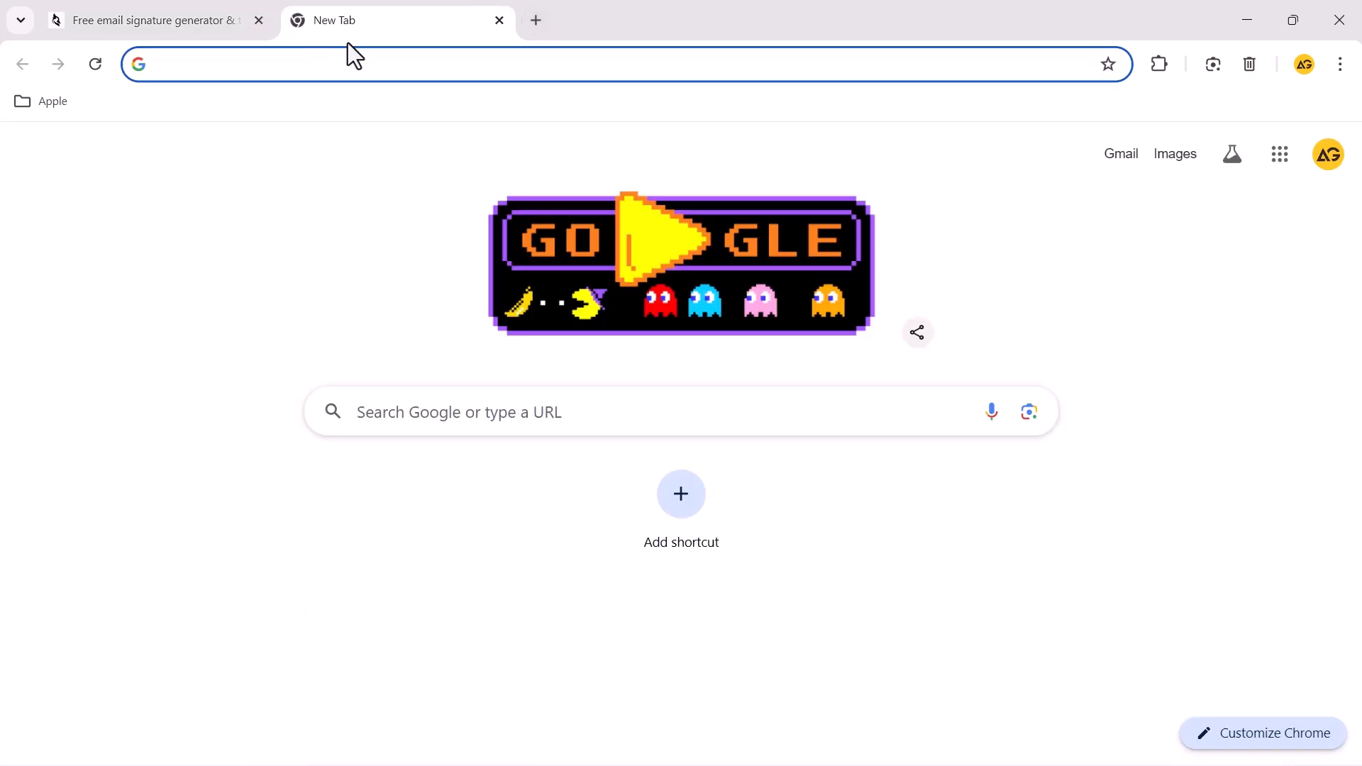
pyautogui.click(1120, 155)
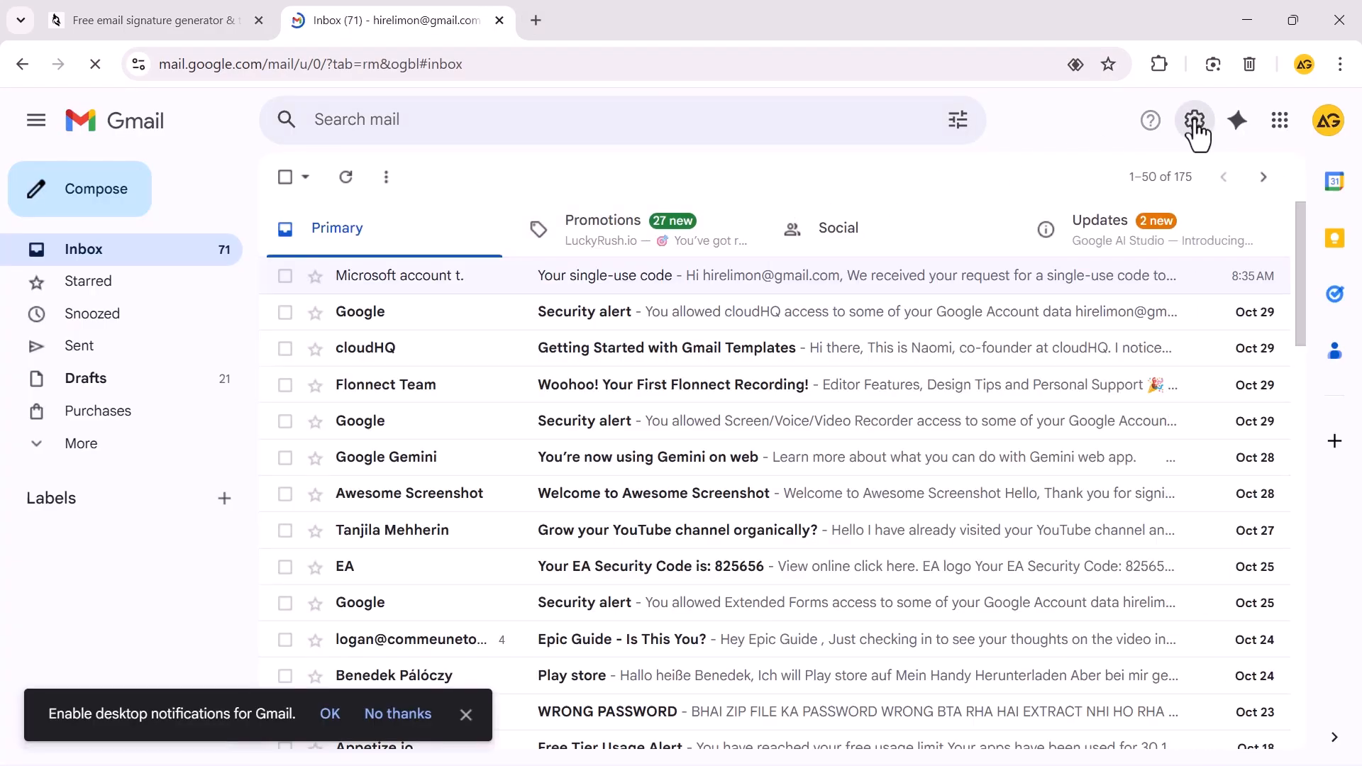
pyautogui.click(1195, 122)
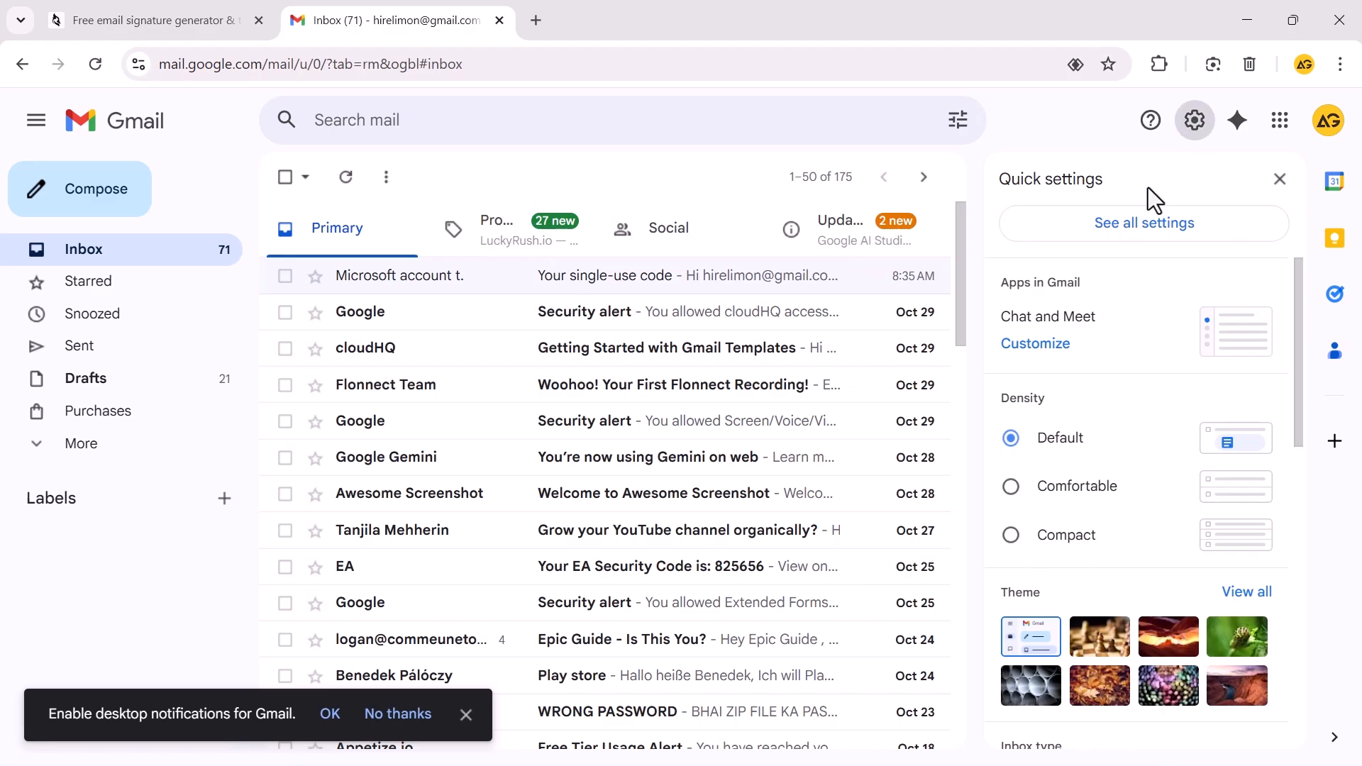
pyautogui.click(1150, 228)
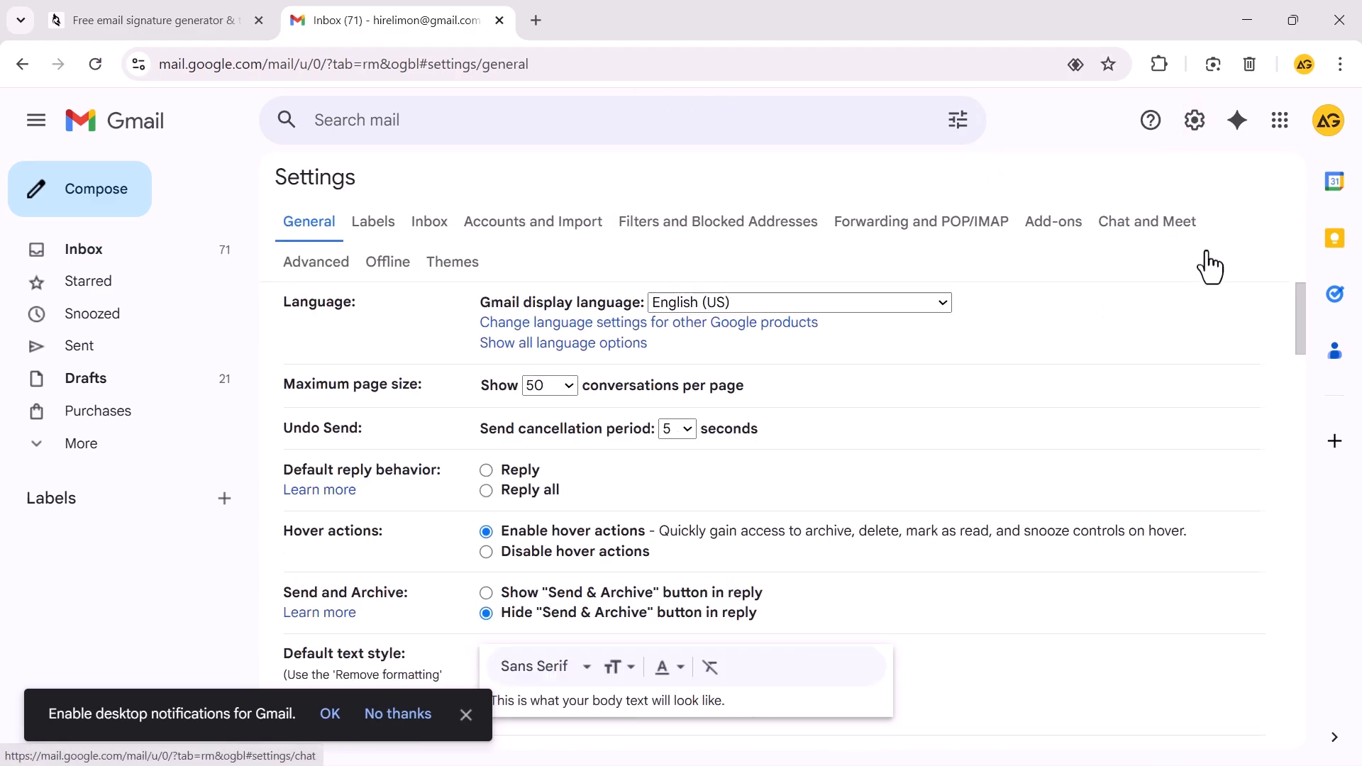
# Step: Create a new Gmail signature named "Text signature" in the general settings
pyautogui.moveTo(1303, 304); pyautogui.dragTo(1329, 605)
pyautogui.click(595, 588)
pyautogui.write('Text signature')
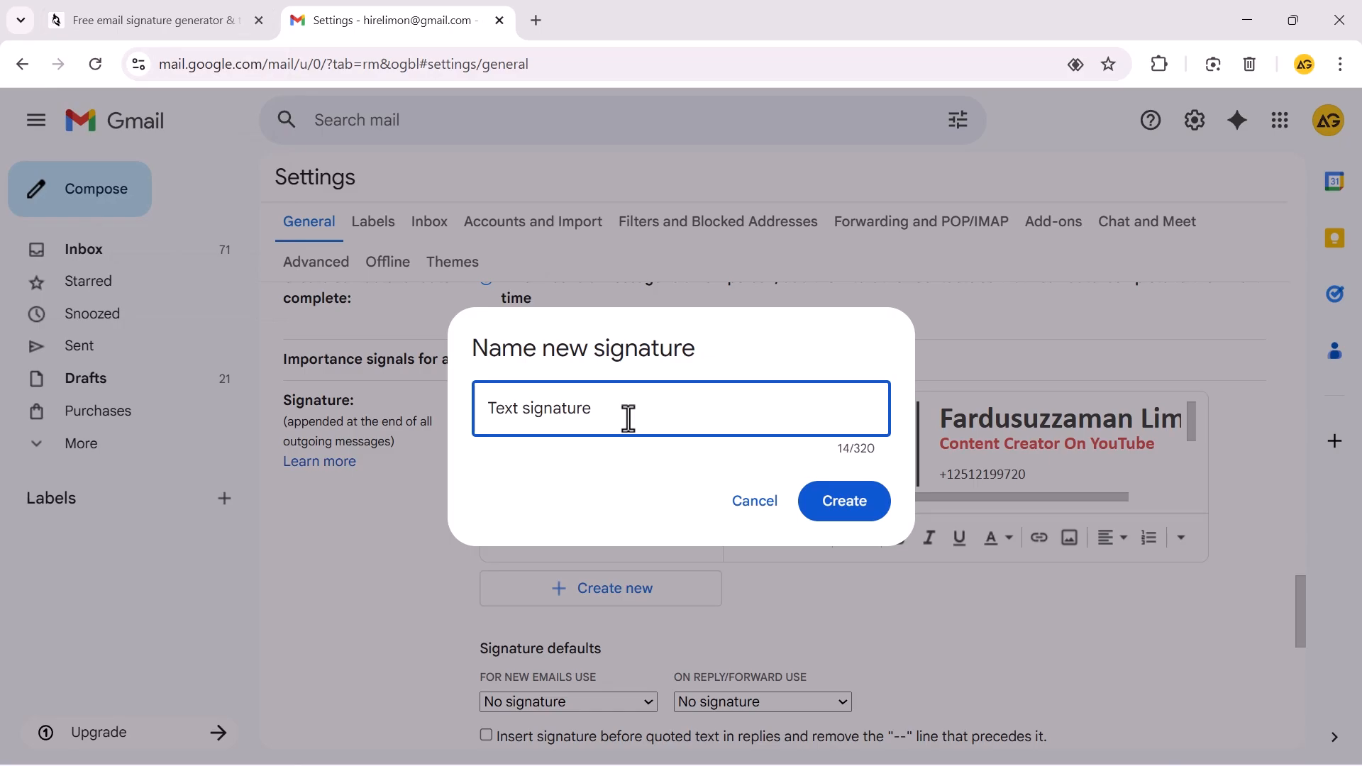
pyautogui.click(845, 511)
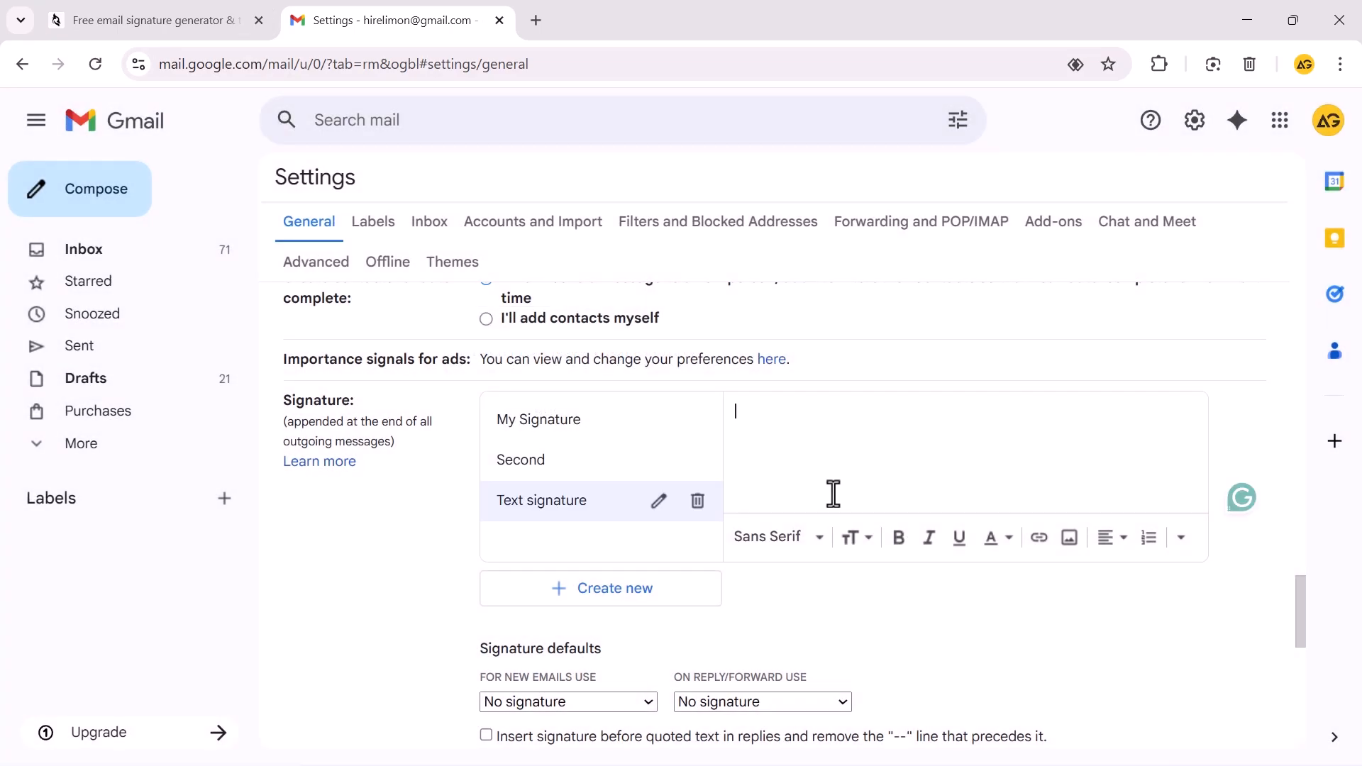
# Step: Copy the email signature from Woodpecker again and paste it into the new Text signature in Gmail
pyautogui.click(239, 15)
pyautogui.click(550, 699)
pyautogui.click(397, 20)
pyautogui.click(802, 450)
pyautogui.hotkey('ctrl', 'v')
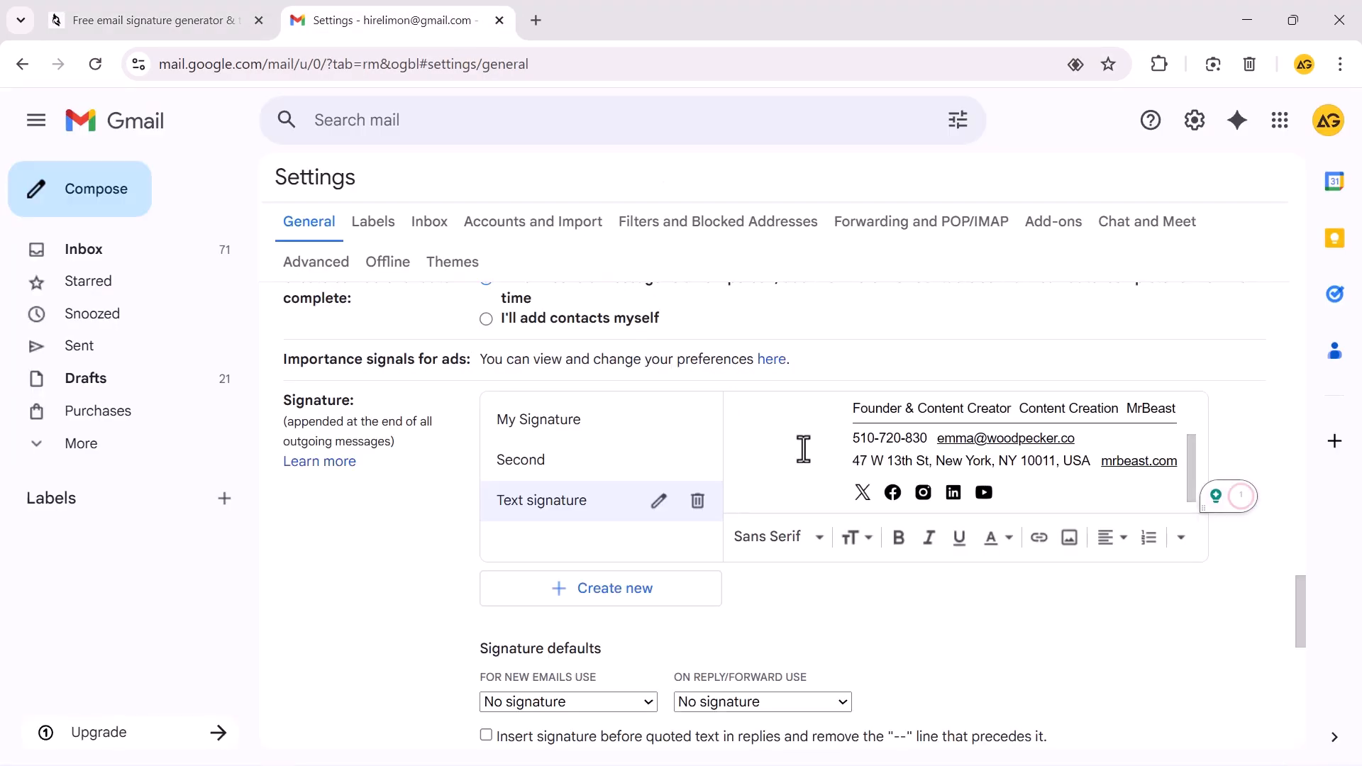
pyautogui.moveTo(1192, 465); pyautogui.dragTo(1198, 438)
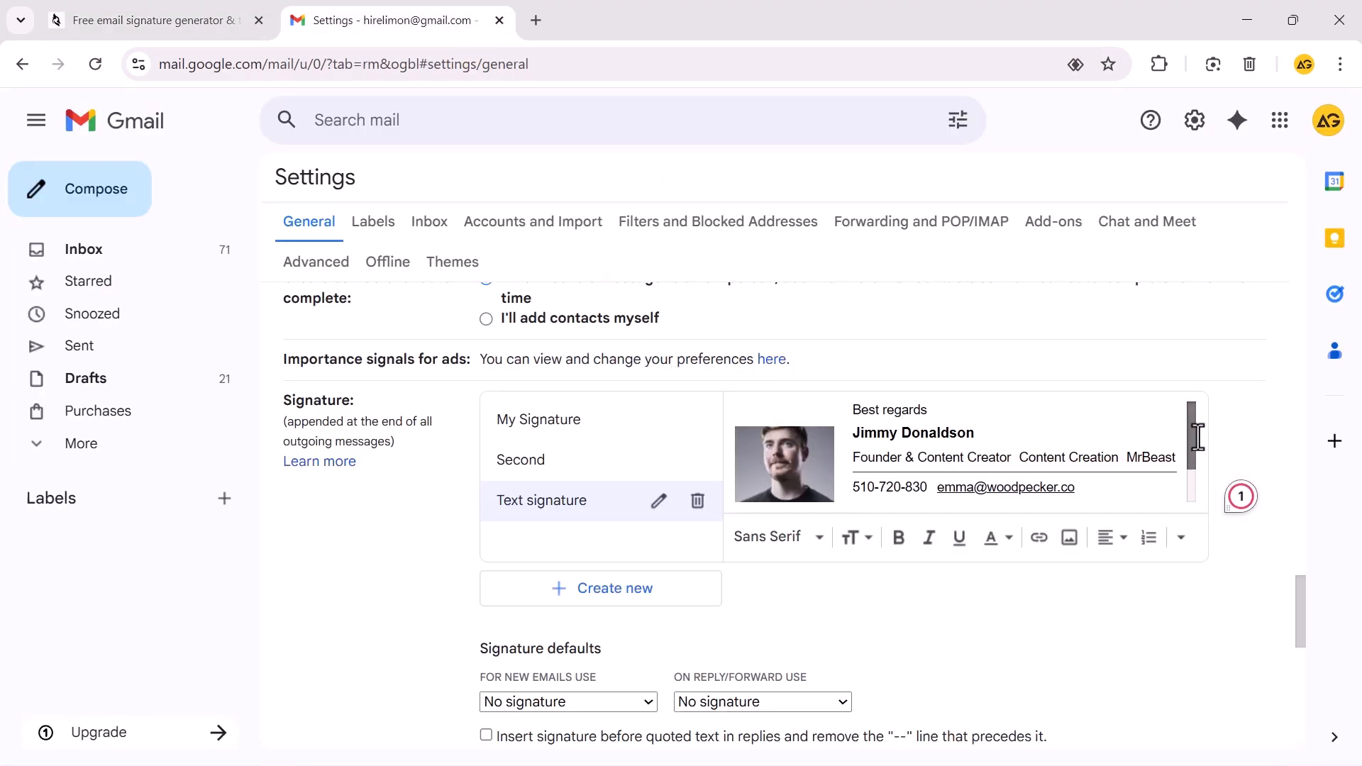
# Step: Set Text signature as the default signature for new emails and save the settings changes
pyautogui.click(619, 700)
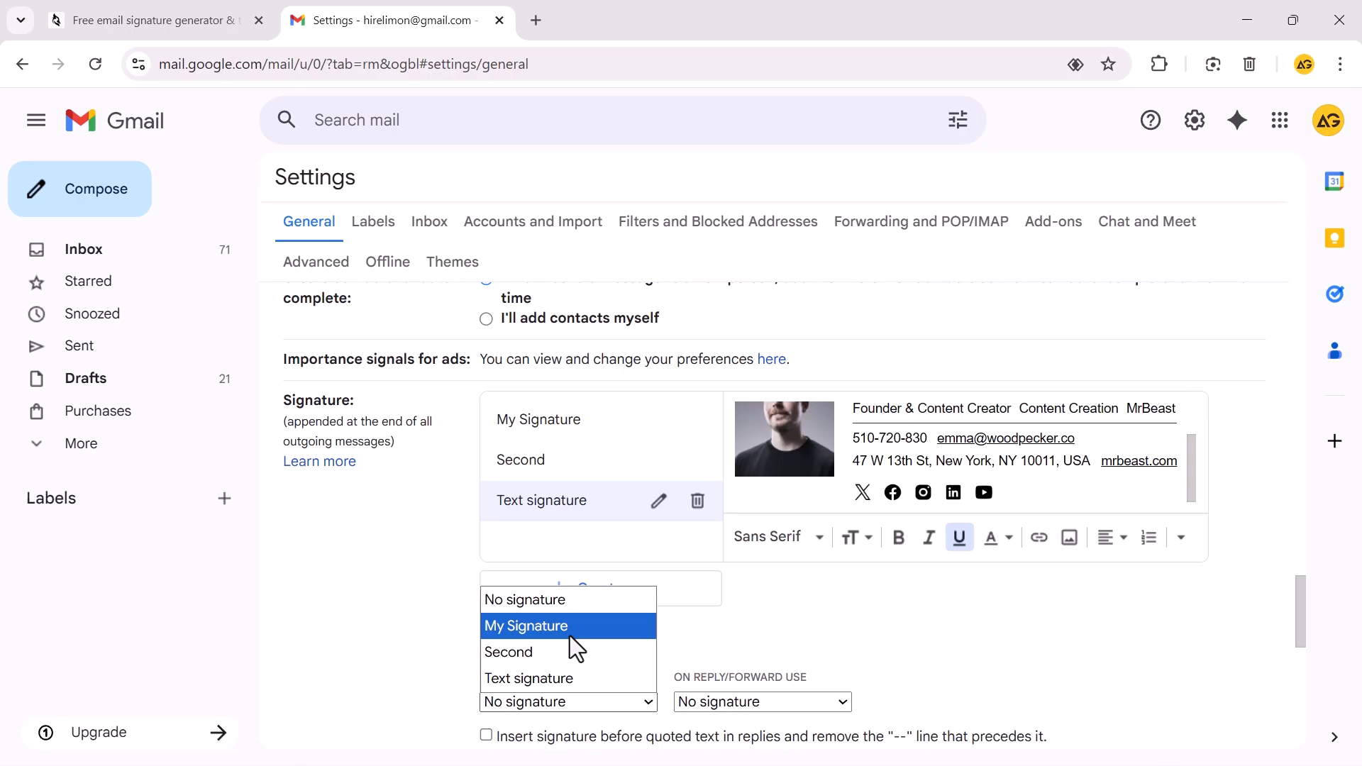
pyautogui.click(573, 680)
pyautogui.scroll(-2, 1303, 606)
pyautogui.moveTo(1304, 607); pyautogui.dragTo(1330, 719)
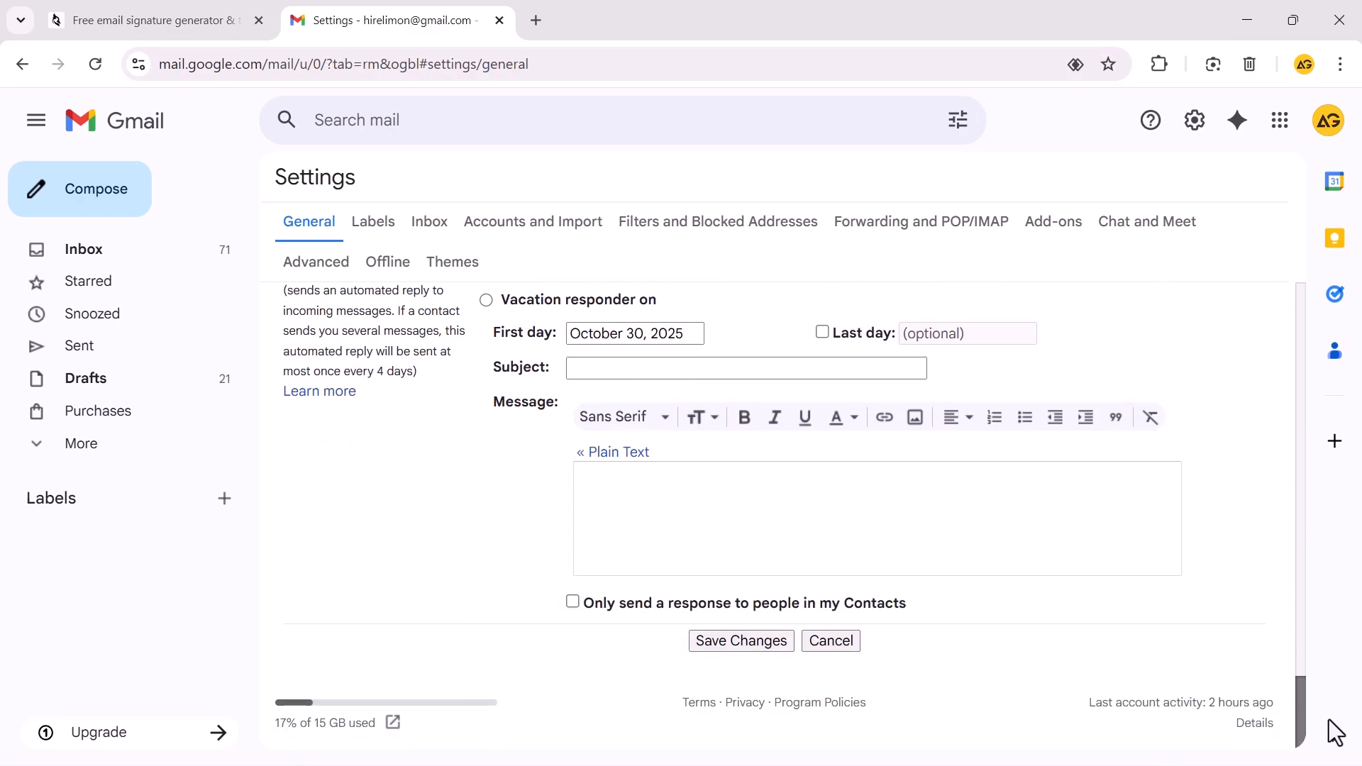
pyautogui.click(738, 642)
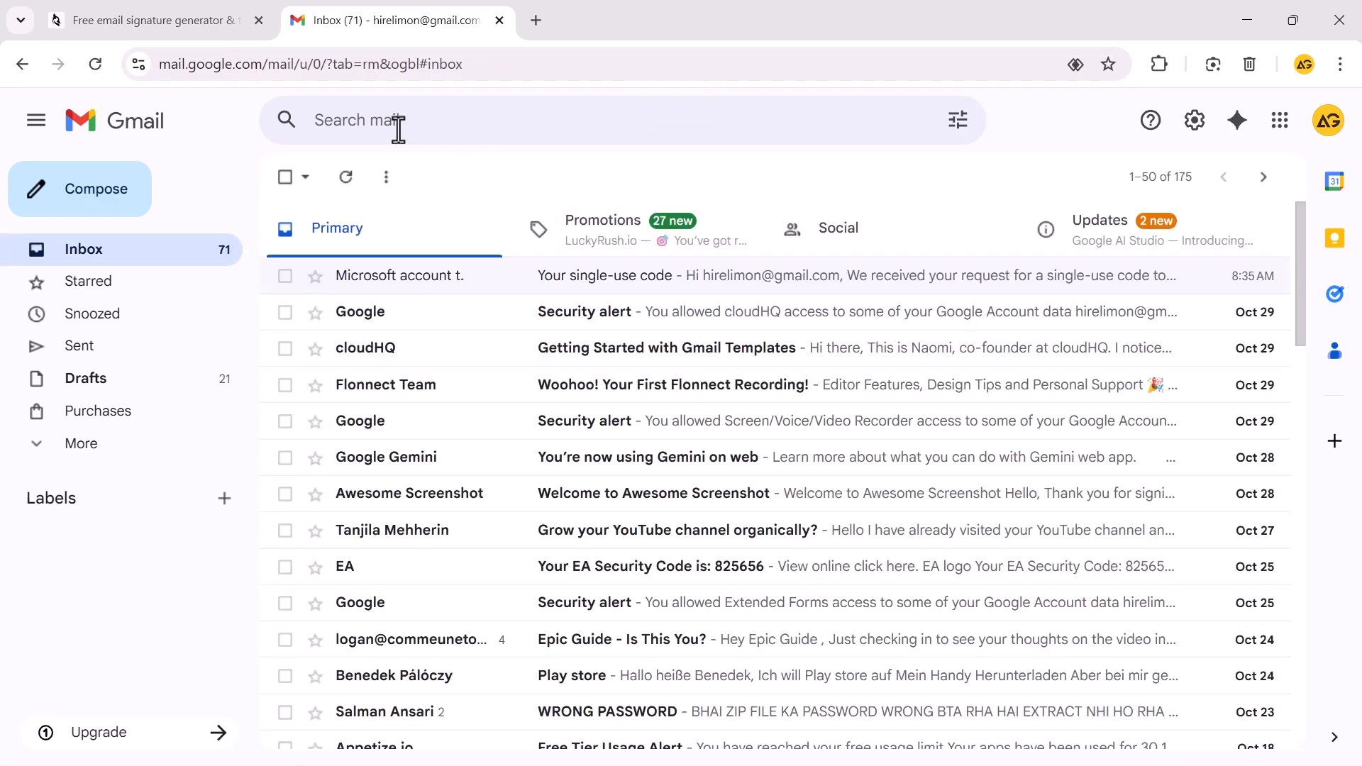
# Step: Start a new message to check how the signature is inserted
pyautogui.click(91, 207)
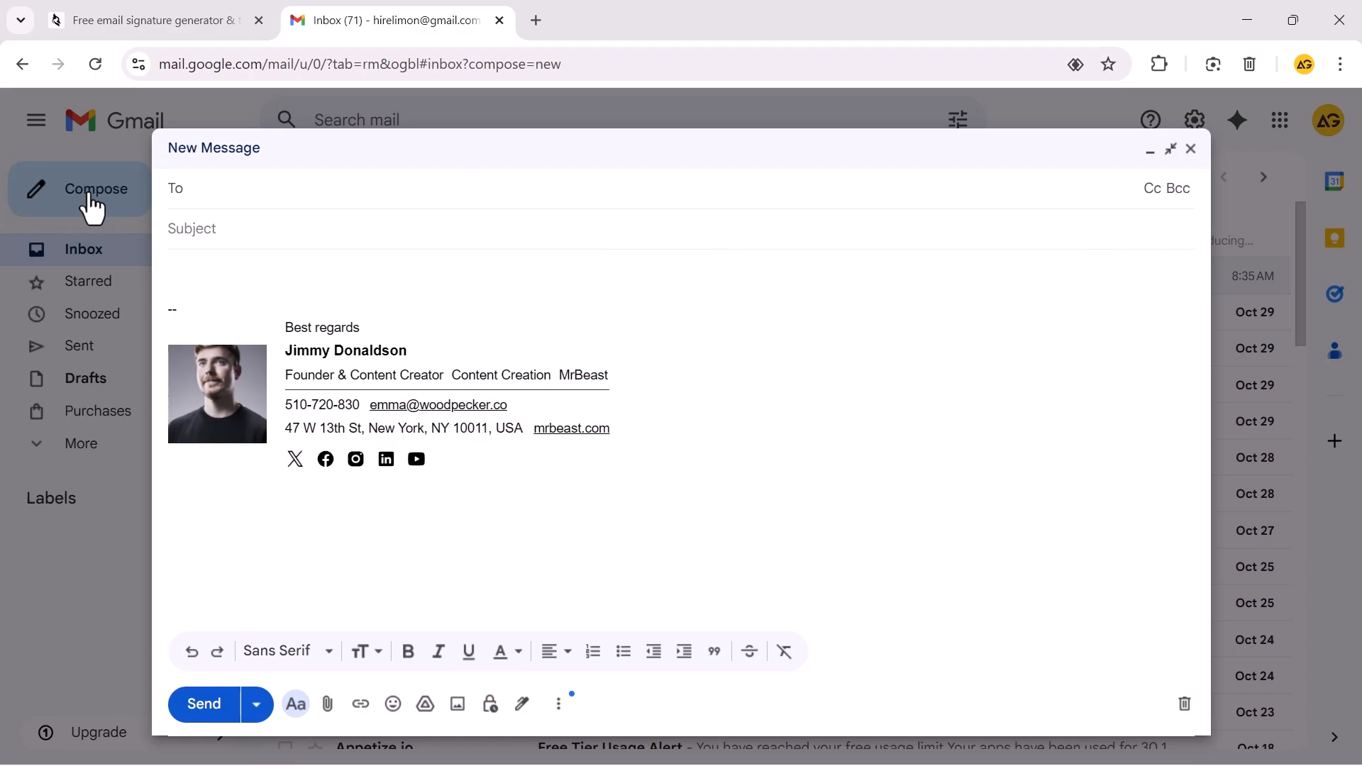